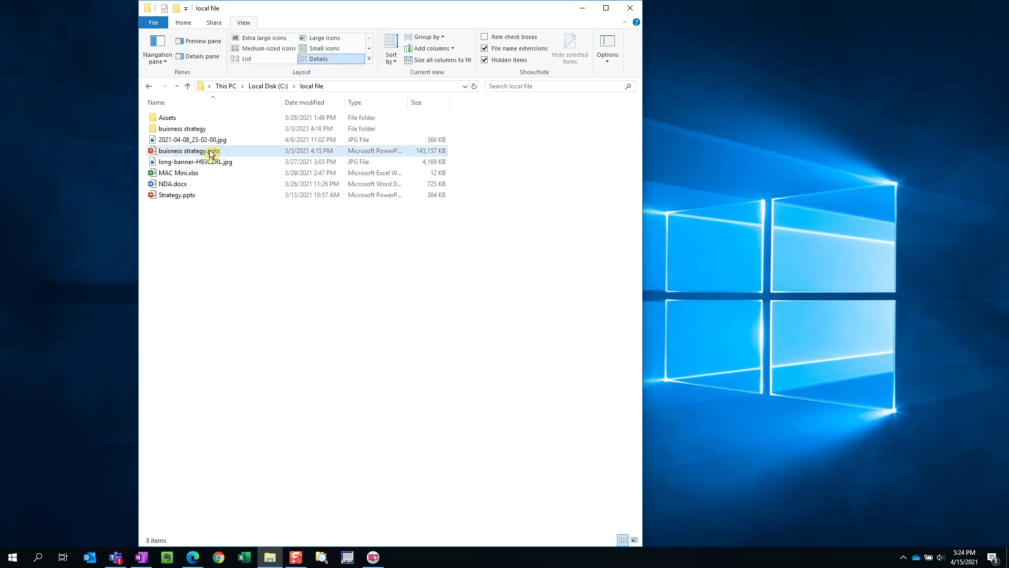
Run shell:sendto from the Run dialog to open the SendTo folder, which lists six items.
{"action": "right_click", "coordinate": [210, 151]}
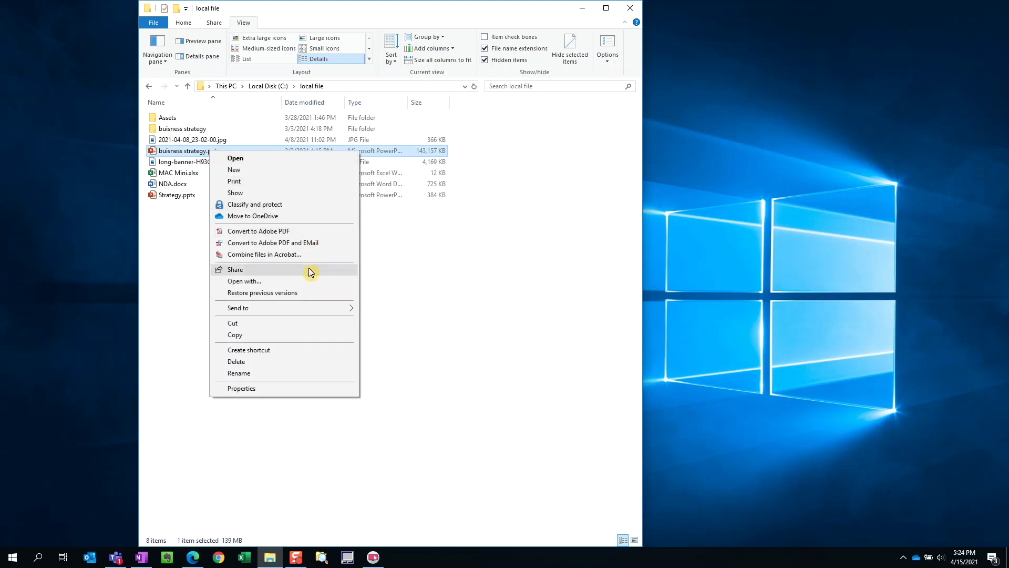
{"action": "mouse_move", "coordinate": [308, 306]}
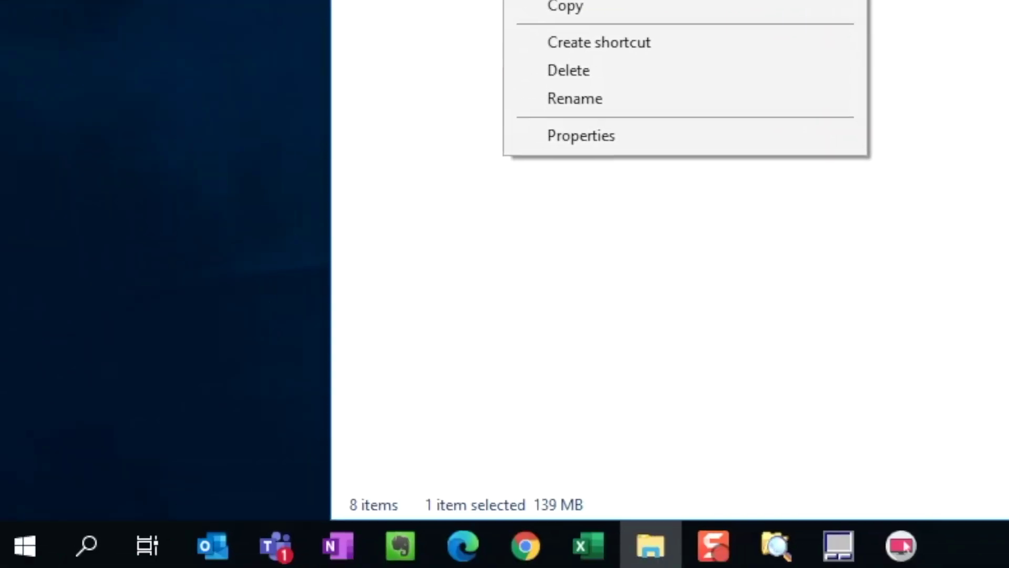
{"action": "key", "text": "Escape"}
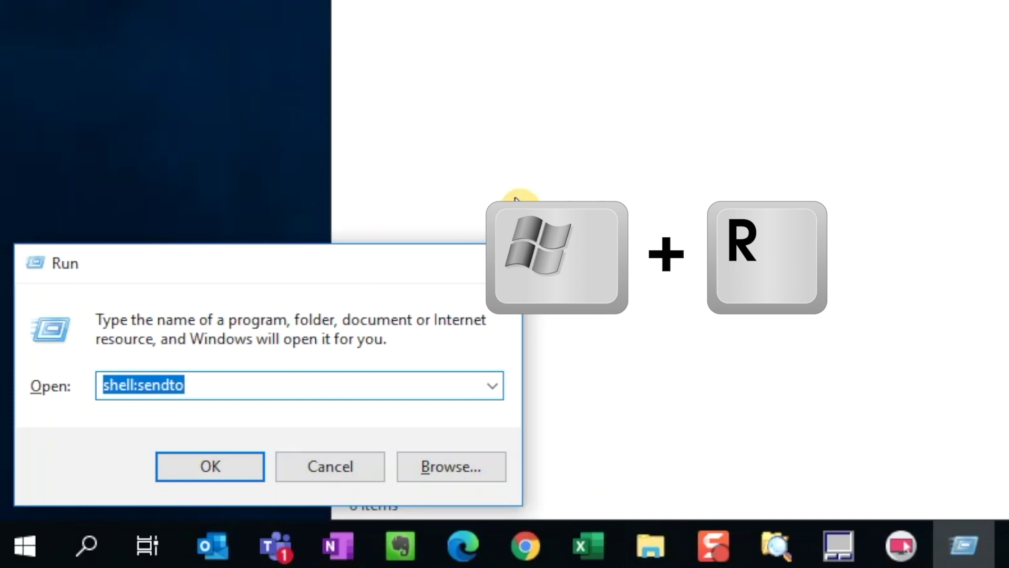
{"action": "left_click", "coordinate": [247, 383]}
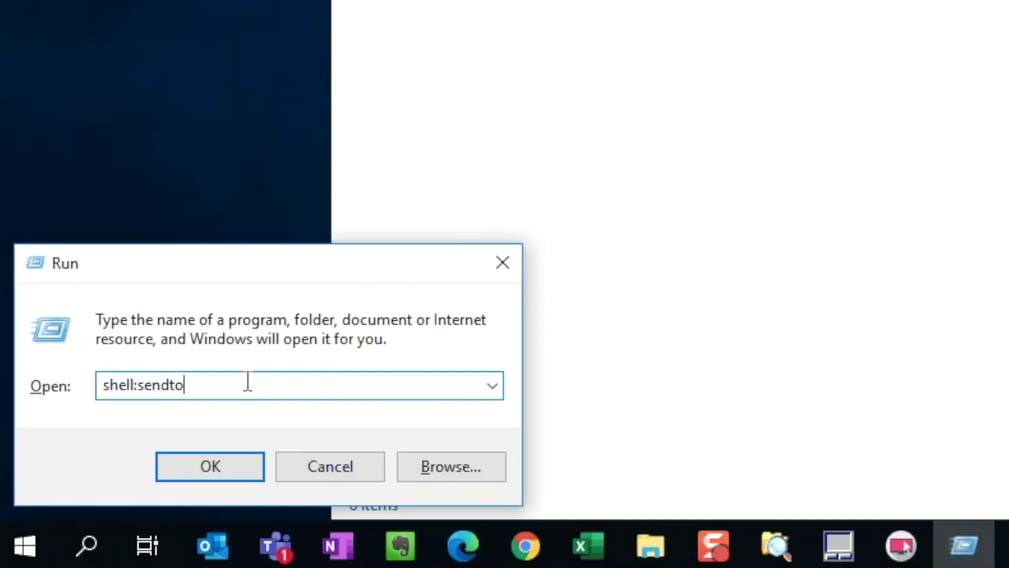
{"action": "left_click", "coordinate": [214, 471]}
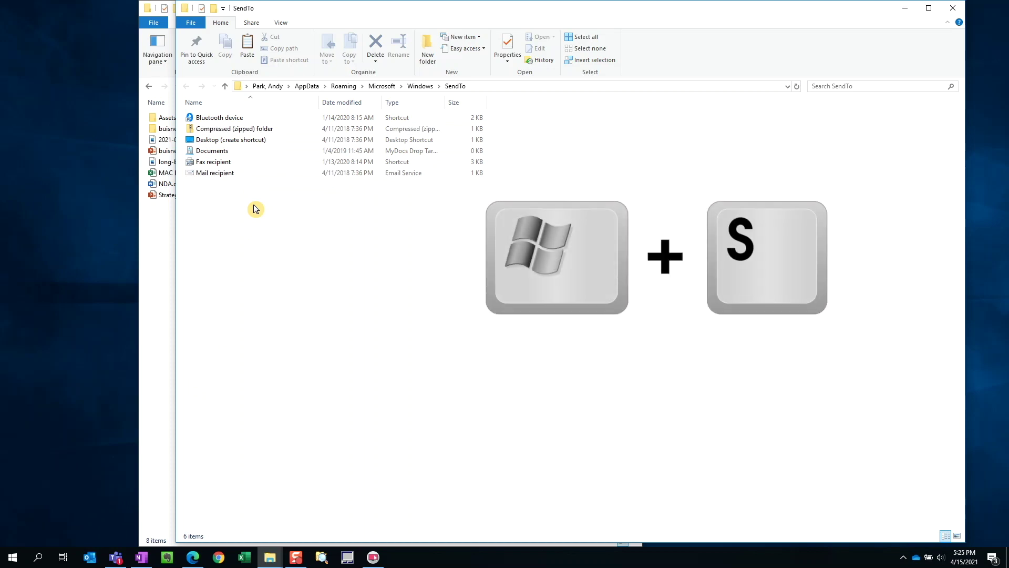
Search Windows for 'evernote' and open the best match's file location.
{"action": "key", "text": "super+s"}
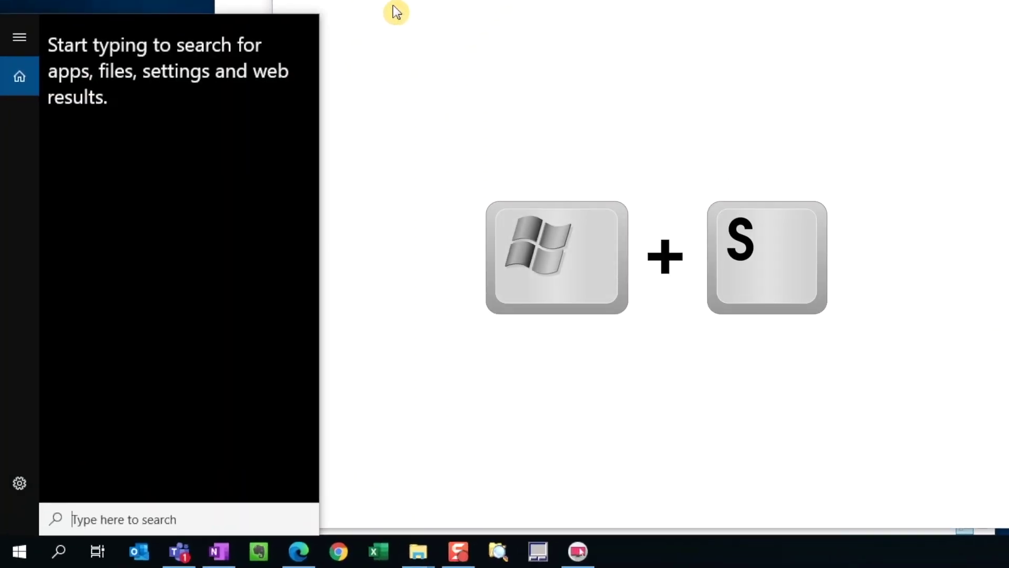
{"action": "type", "text": "evernote"}
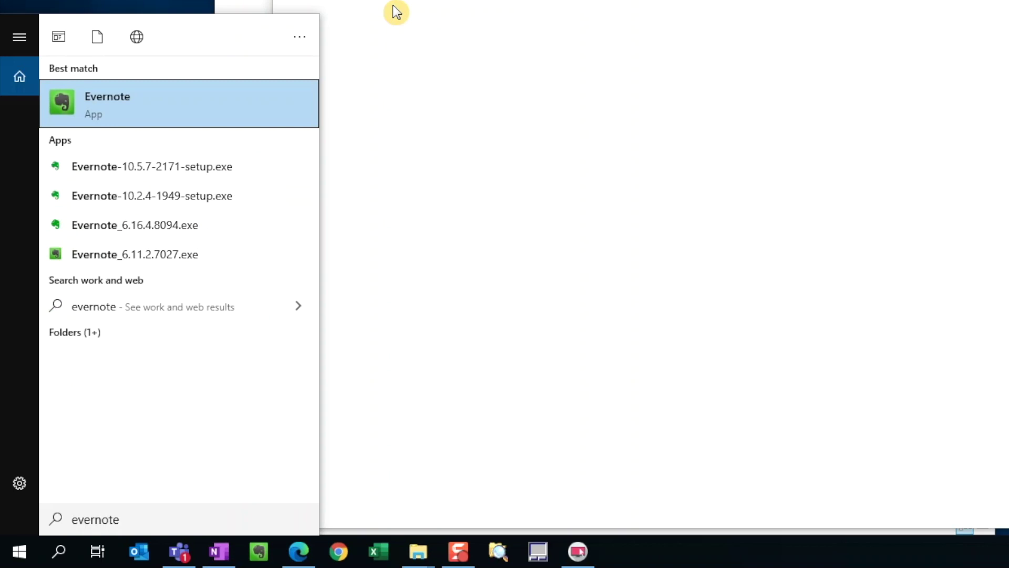
{"action": "right_click", "coordinate": [174, 111]}
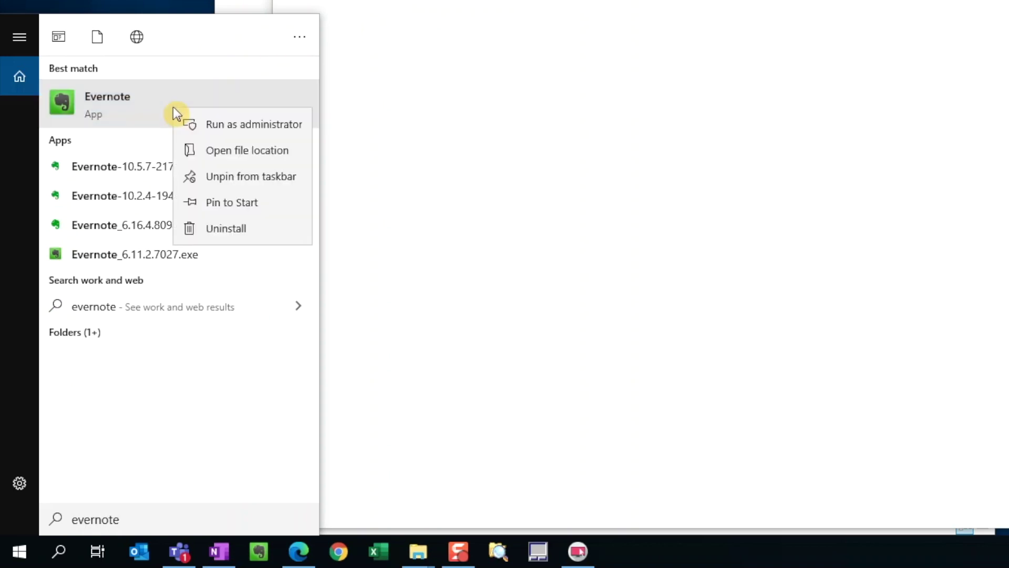
{"action": "left_click", "coordinate": [235, 151]}
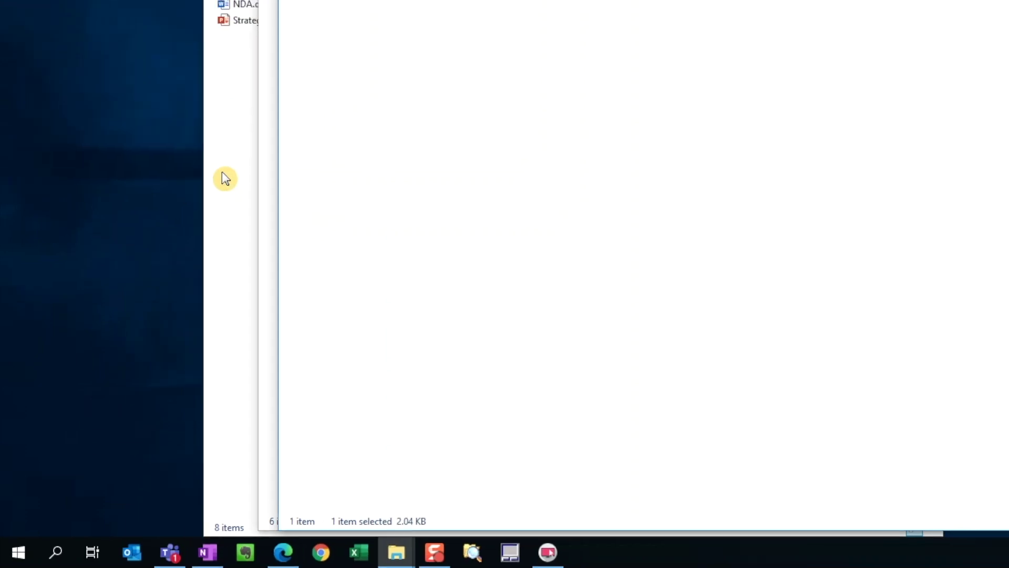
Create an Evernote shortcut in the SendTo folder, bringing it to seven items.
{"action": "left_click_drag", "start_coordinate": [489, 13], "coordinate": [736, 40]}
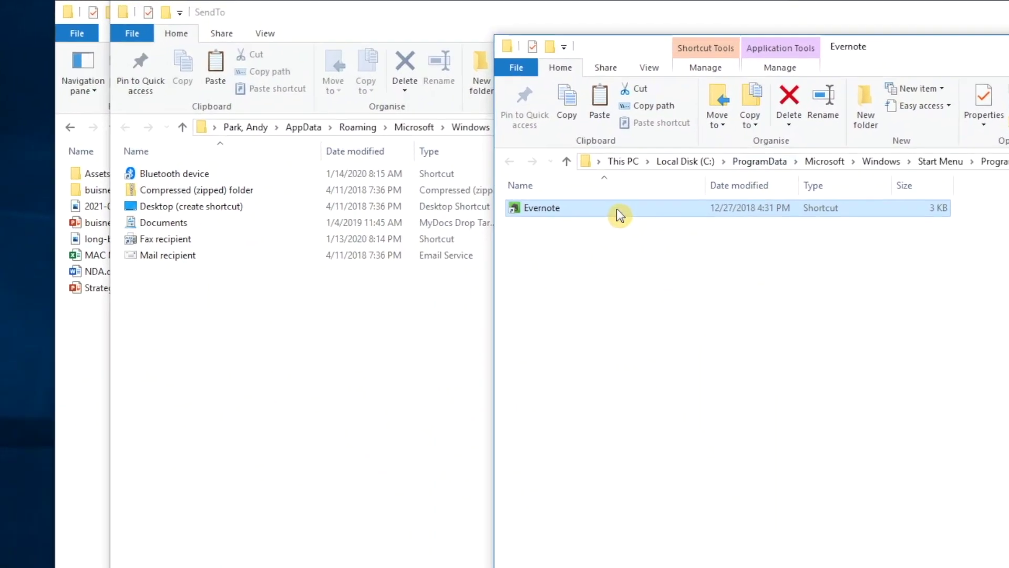
{"action": "left_click_drag", "start_coordinate": [617, 208], "coordinate": [206, 362]}
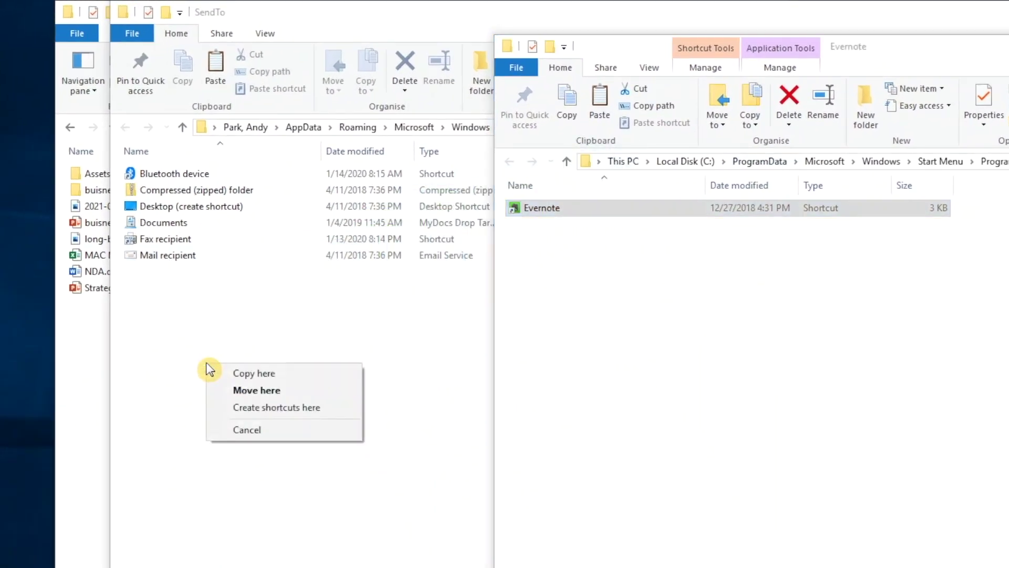
{"action": "left_click", "coordinate": [259, 405]}
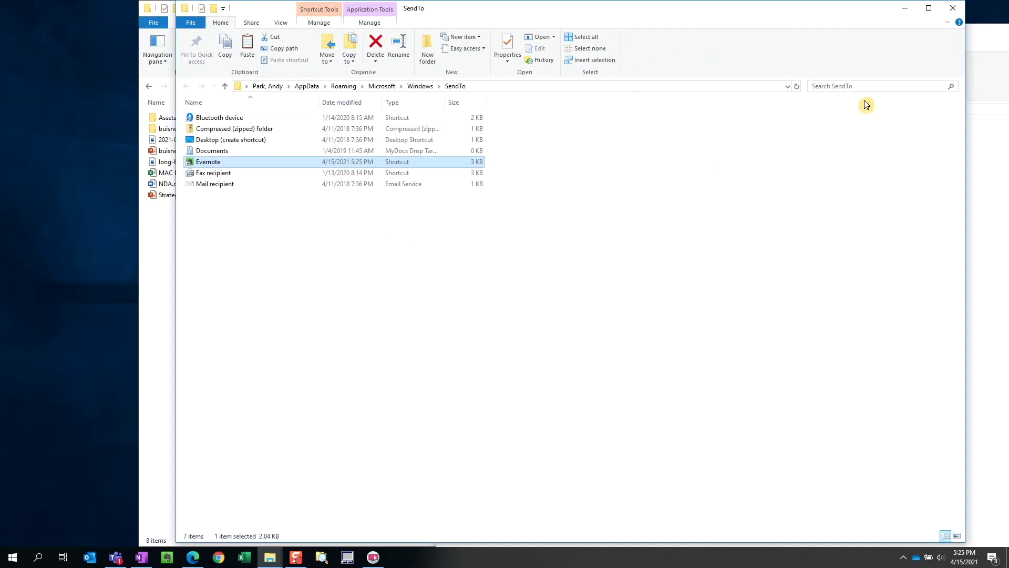
Close the SendTo and Evernote folder windows.
{"action": "left_click", "coordinate": [953, 12]}
{"action": "left_click_drag", "start_coordinate": [913, 40], "coordinate": [626, 63]}
{"action": "left_click", "coordinate": [925, 52]}
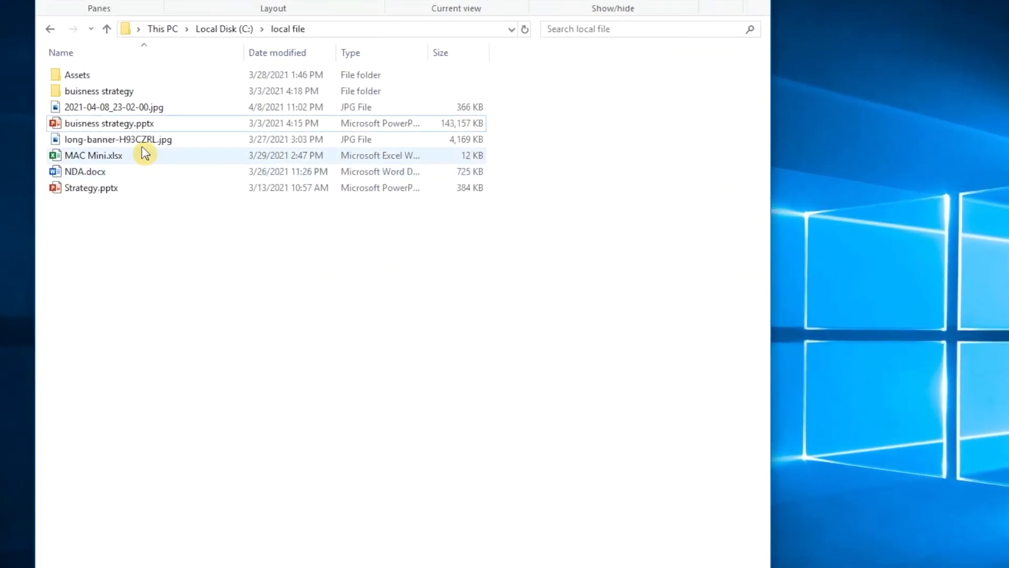
Send buisness strategy.pptx to Evernote through the Send to menu.
{"action": "right_click", "coordinate": [159, 139]}
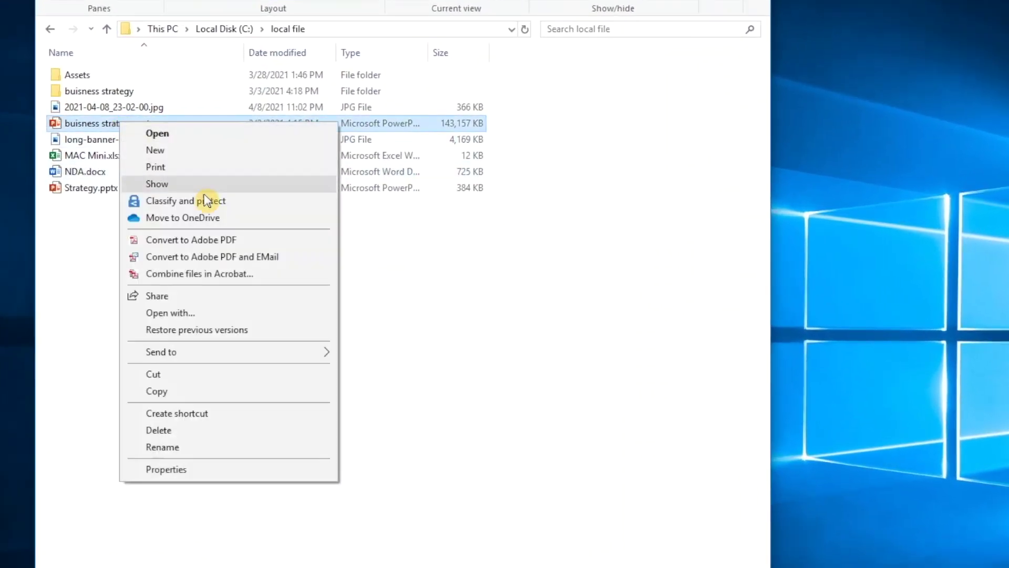
{"action": "mouse_move", "coordinate": [175, 352]}
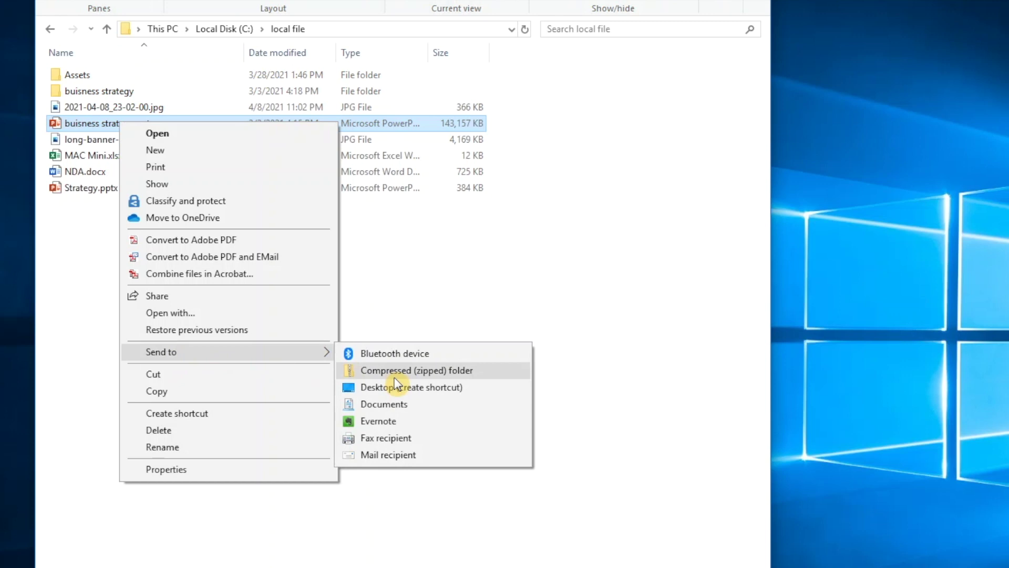
{"action": "left_click", "coordinate": [389, 422]}
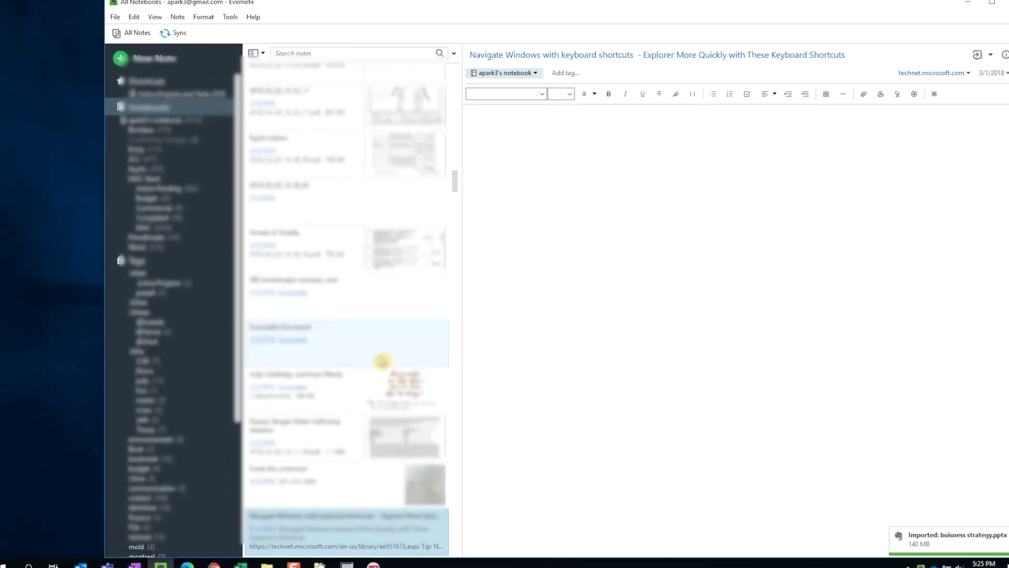
Scroll the Evernote note list to the top and open the buisness strategy.pptx note.
{"action": "left_click_drag", "start_coordinate": [452, 187], "coordinate": [457, 72]}
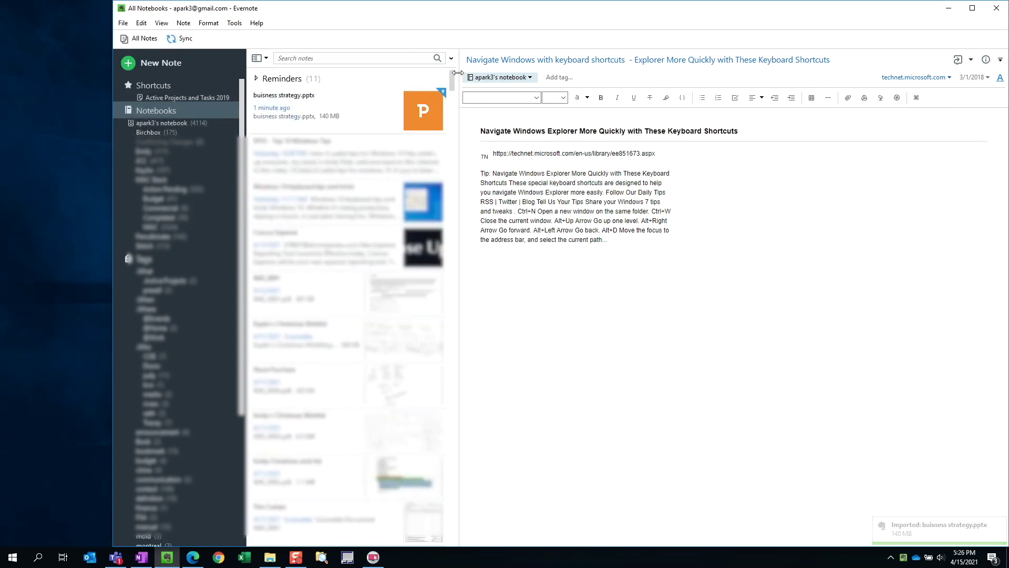
{"action": "left_click", "coordinate": [358, 92]}
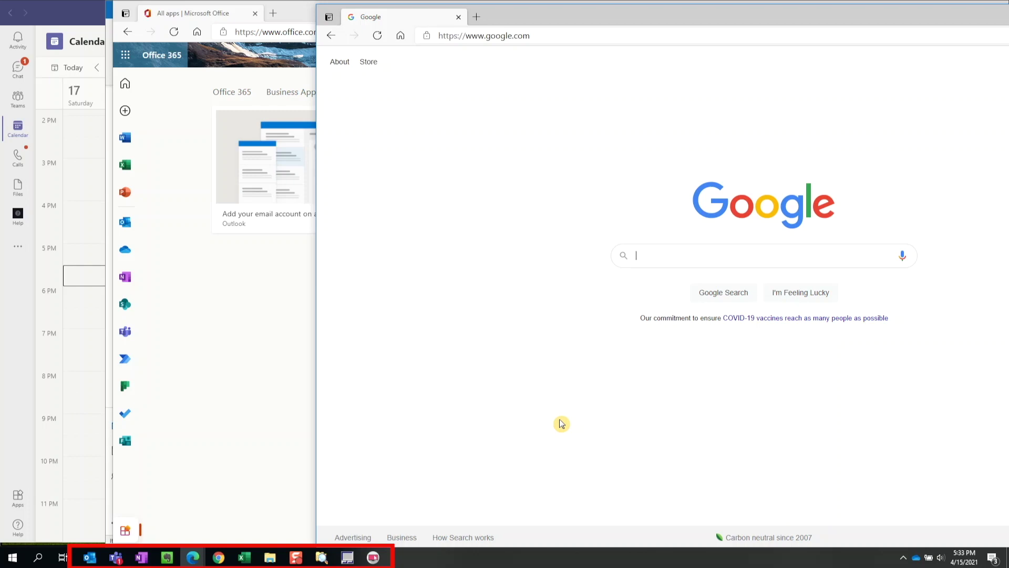
Bring Outlook, the first pinned taskbar app, to the front with Win+1.
{"action": "key", "text": "super+1"}
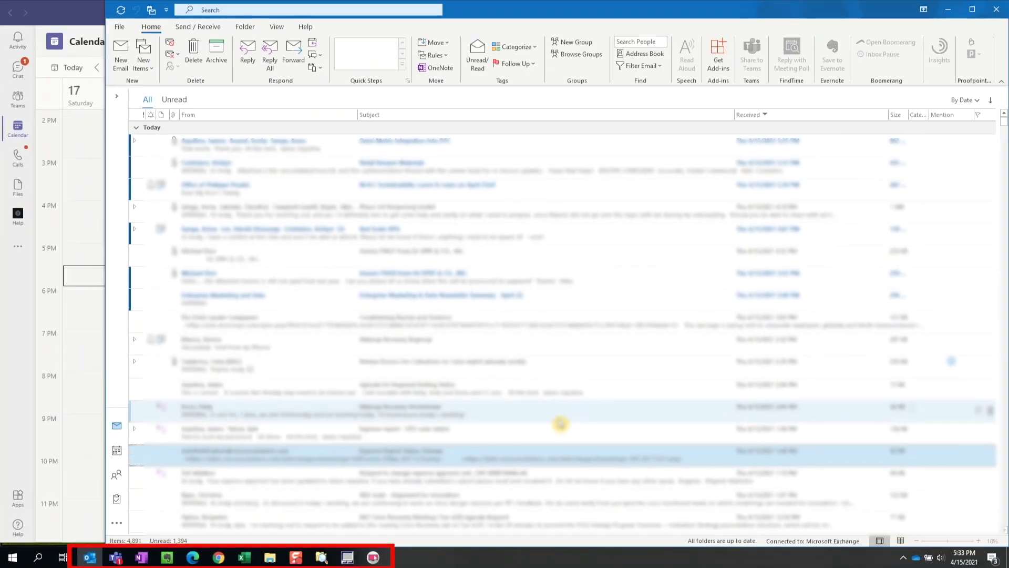
Switch to the Teams calendar with Win+2, then to OneNote's Main Points page with Win+3.
{"action": "key", "text": "super+2"}
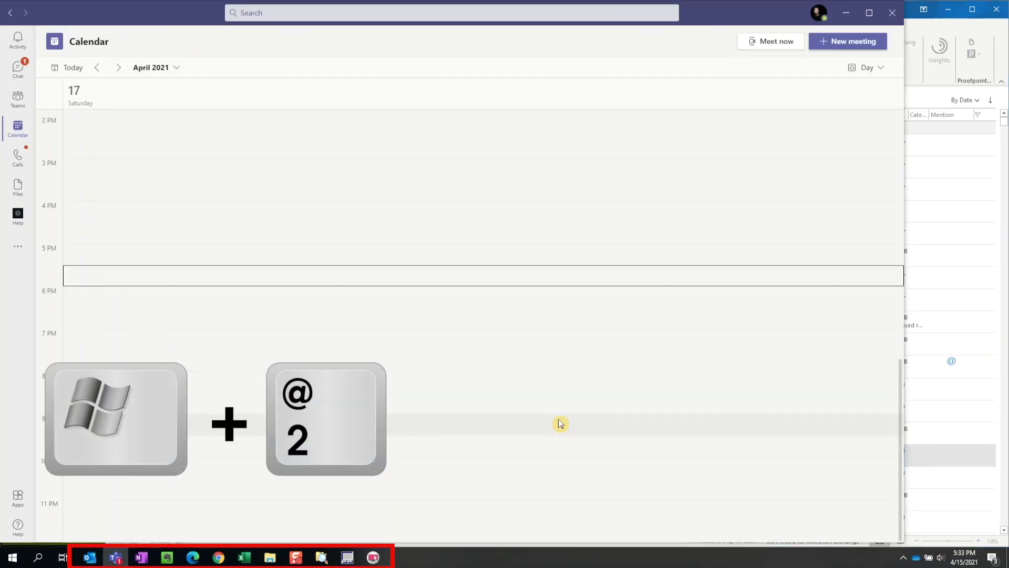
{"action": "key", "text": "super+3"}
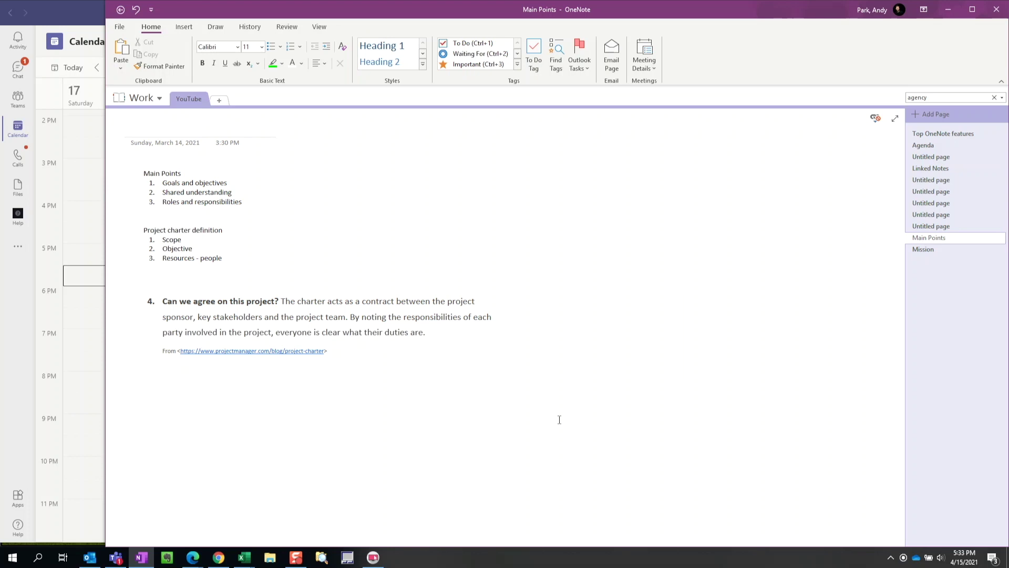
Cycle through Alt+Tab and Task View, then return to the Outlook inbox with Win+1.
{"action": "key", "text": "alt+Tab"}
{"action": "key", "text": "alt+Tab"}
{"action": "key", "text": "alt+Tab"}
{"action": "key", "text": "alt+Tab"}
{"action": "key", "text": "alt+Tab"}
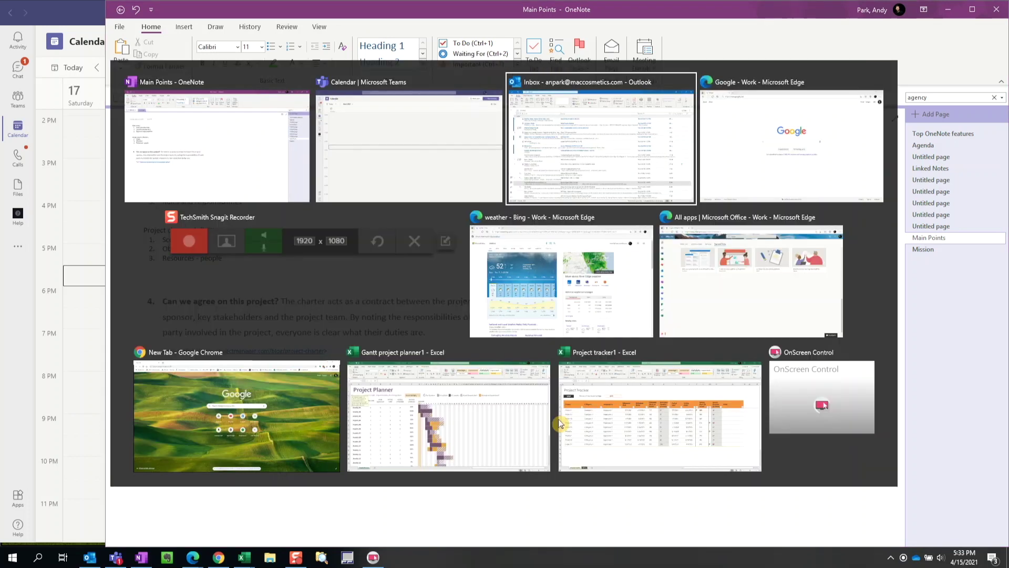
{"action": "key", "text": "super+Tab"}
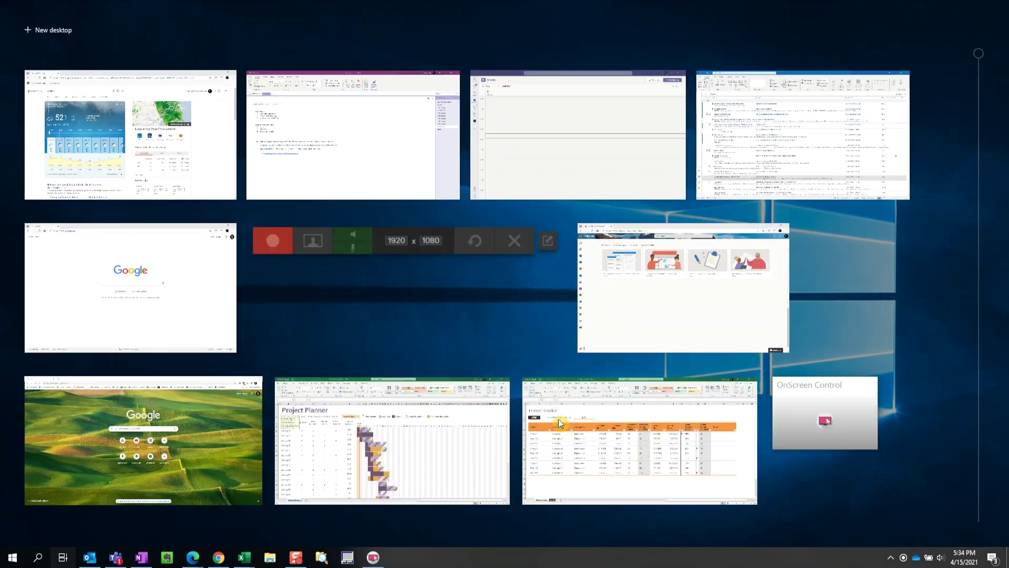
{"action": "key", "text": "Escape"}
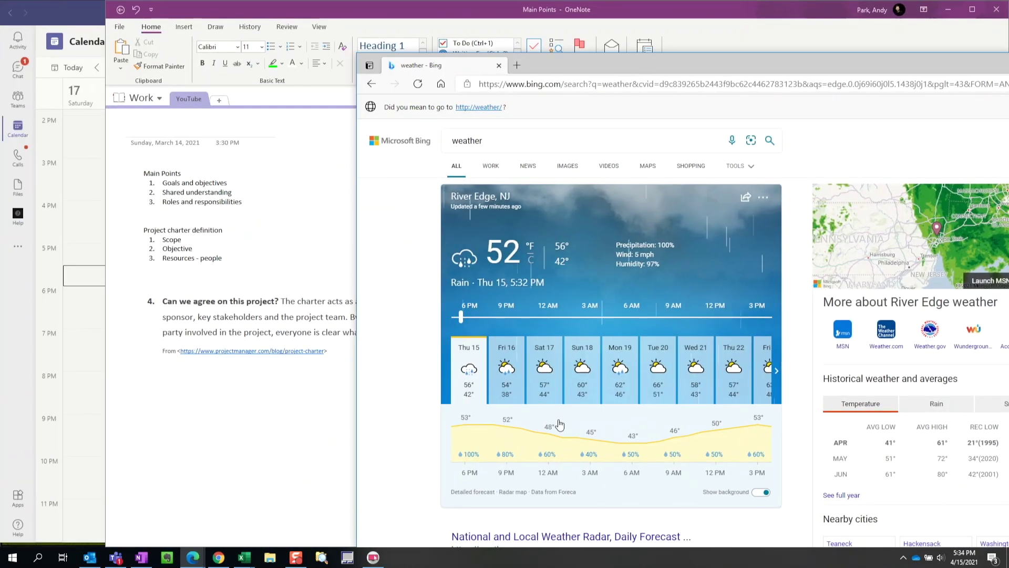
{"action": "key", "text": "super+1"}
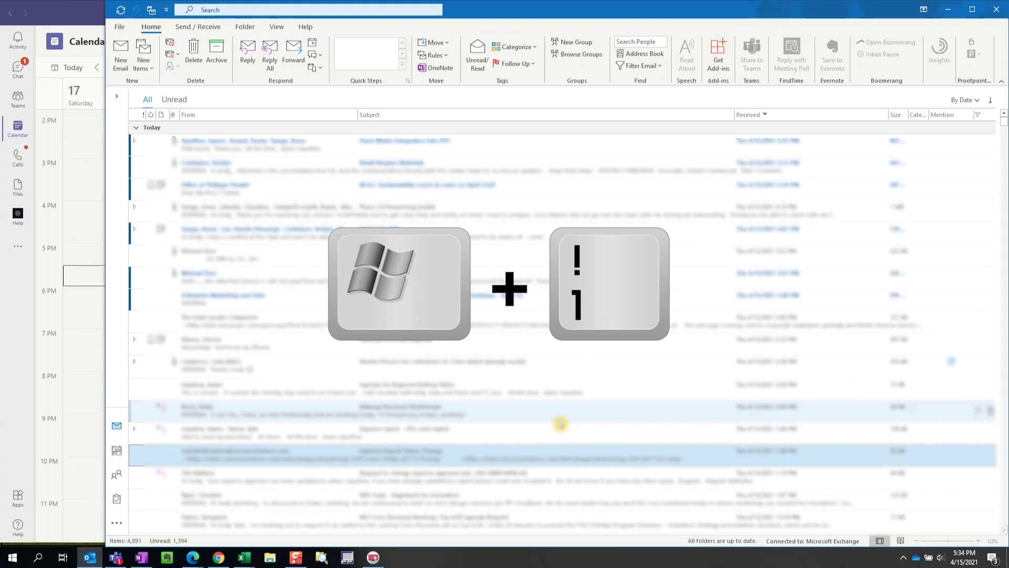
Bring the Teams calendar, Saturday 17 April 2021 in Day view, in front of Outlook with Win+2.
{"action": "key", "text": "super+2"}
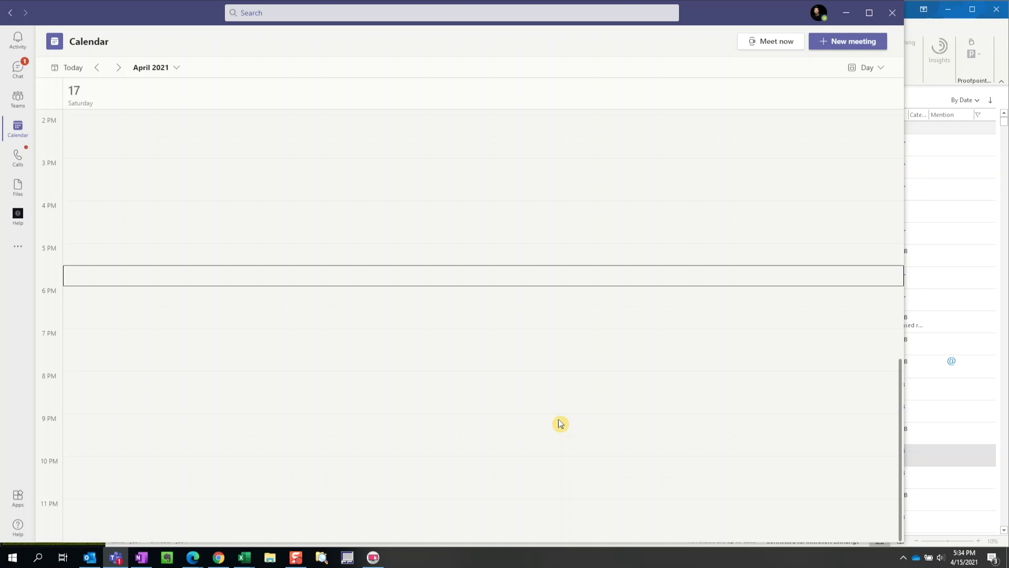
Cycle through the Edge windows with Win+5 until the Google window is in front.
{"action": "key", "text": "super+5"}
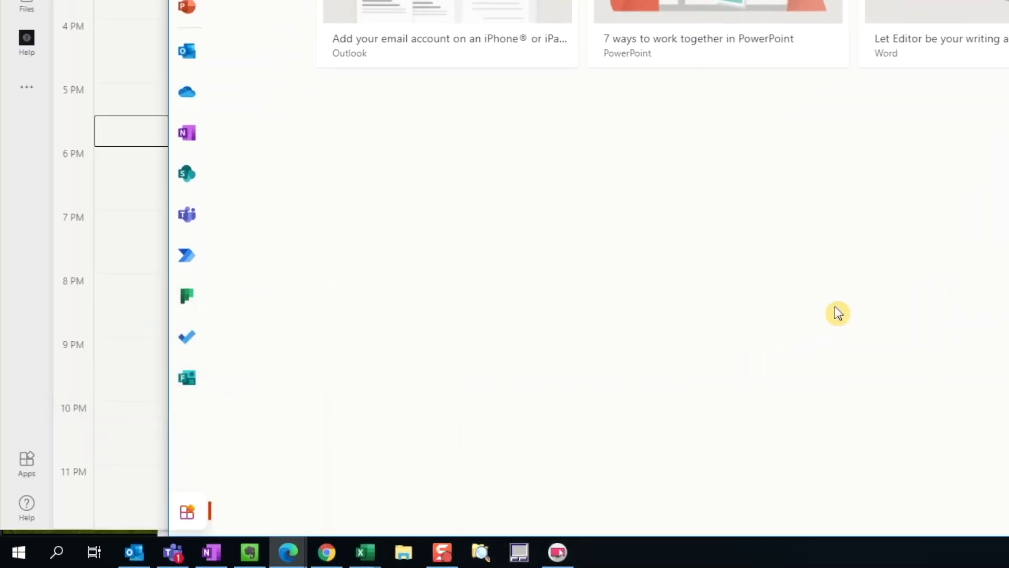
{"action": "key", "text": "super+5"}
{"action": "key", "text": "super+5"}
{"action": "key", "text": "super+5"}
{"action": "key", "text": "super+5"}
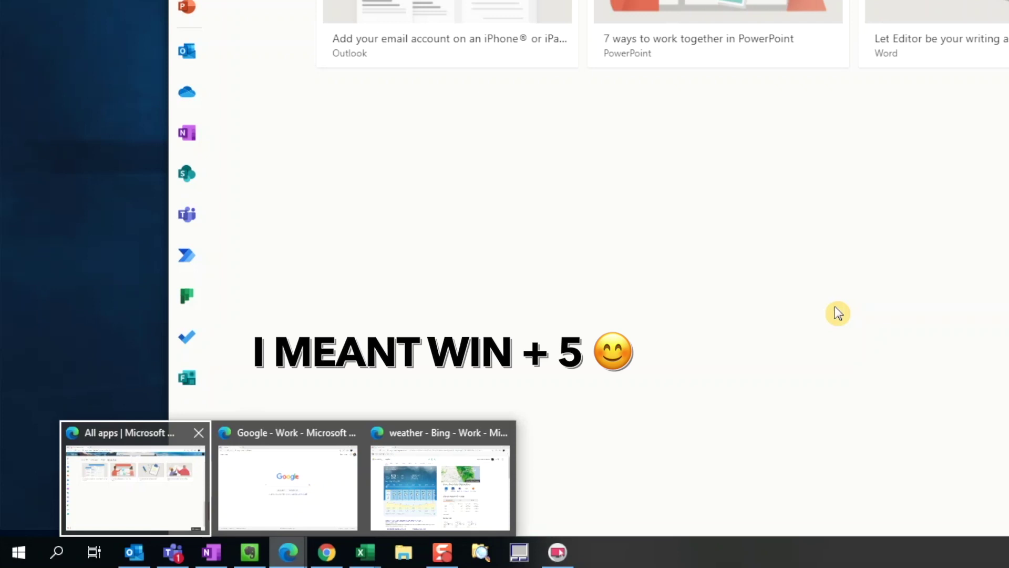
{"action": "key", "text": "super+5"}
{"action": "key", "text": "super+5"}
{"action": "key", "text": "super+5"}
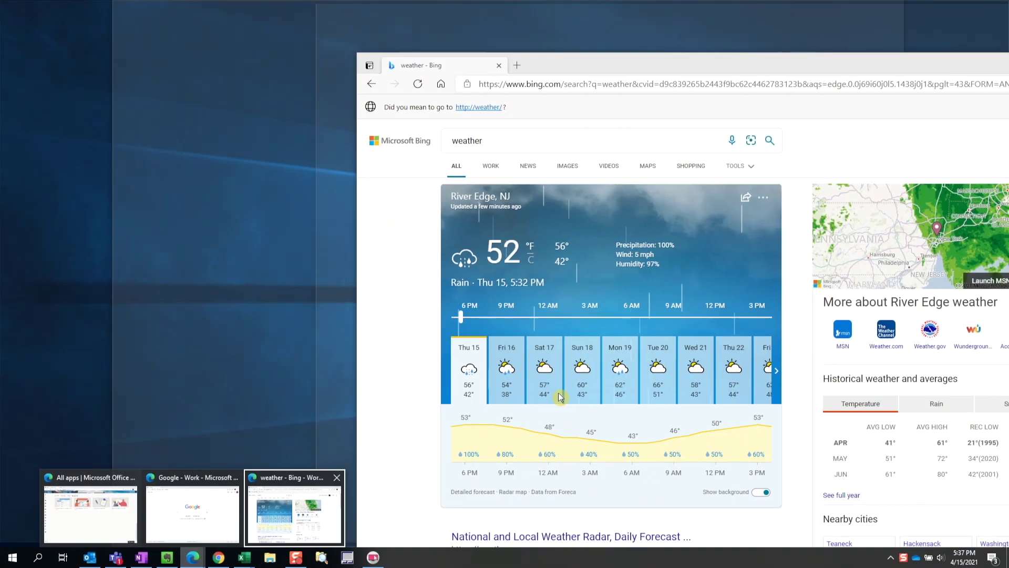
{"action": "key", "text": "super+5"}
{"action": "key", "text": "super+5"}
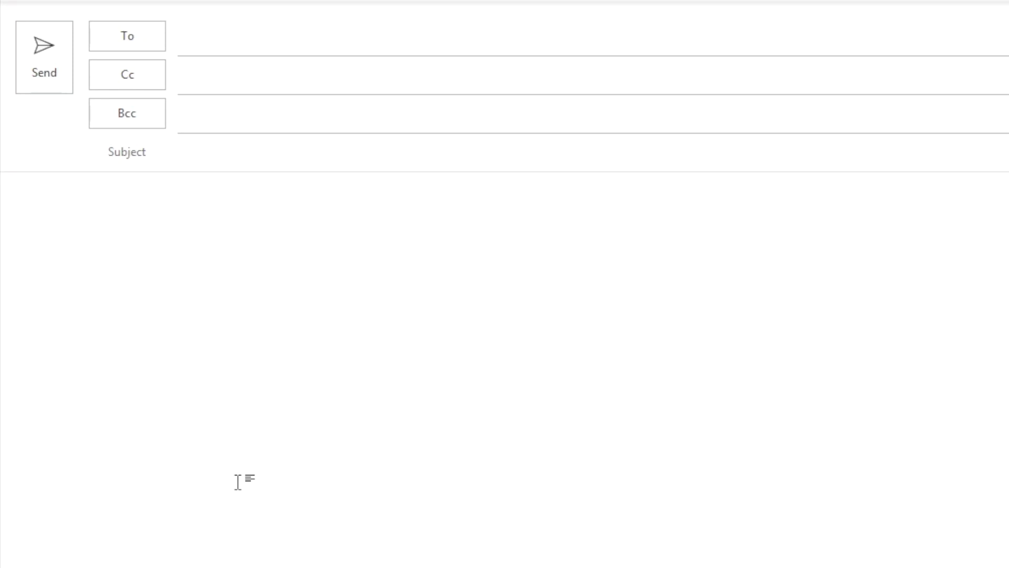
Insert three rolling-eyes and three grinning emojis from the Smiley faces panel, then type :) and :( below.
{"action": "key", "text": "super+period"}
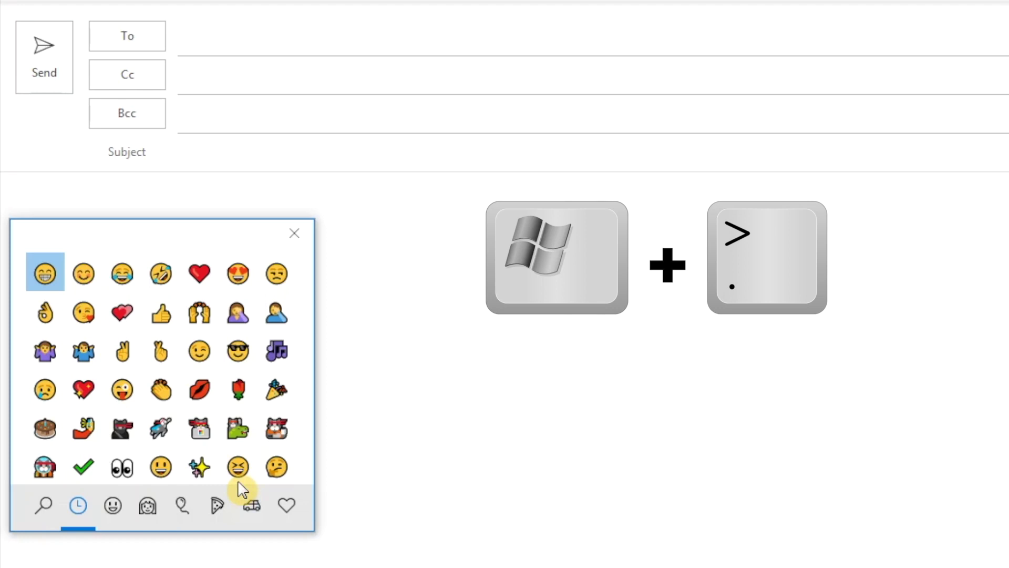
{"action": "left_click", "coordinate": [115, 504]}
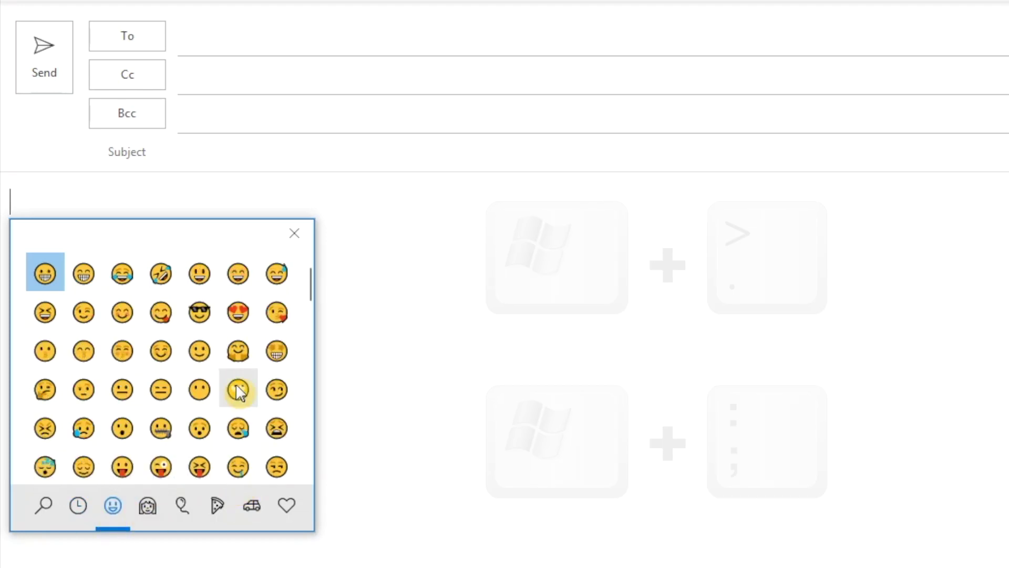
{"action": "double_click", "coordinate": [236, 384]}
{"action": "left_click", "coordinate": [236, 384]}
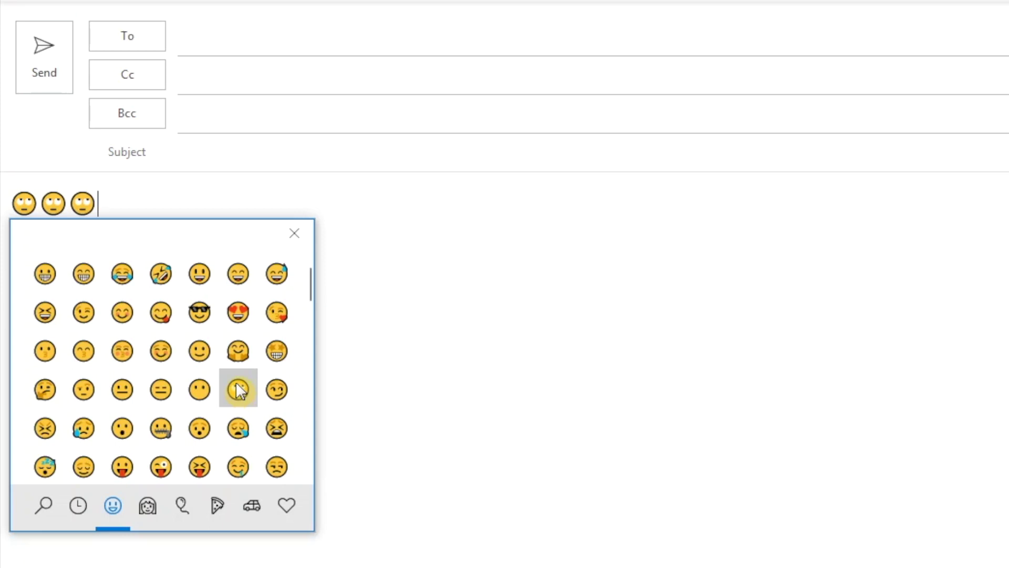
{"action": "double_click", "coordinate": [272, 348]}
{"action": "left_click", "coordinate": [271, 345]}
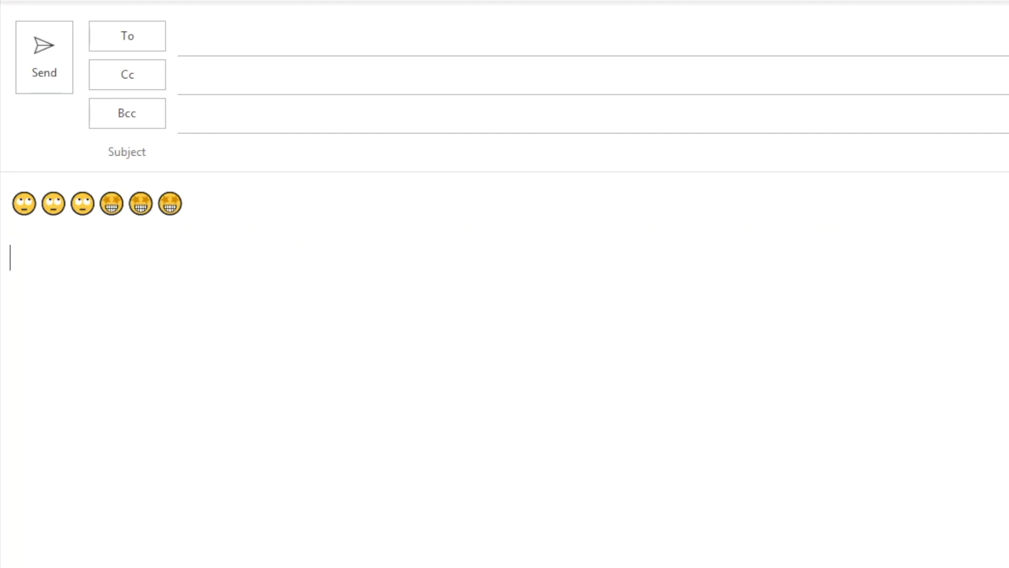
{"action": "type", "text": ":)"}
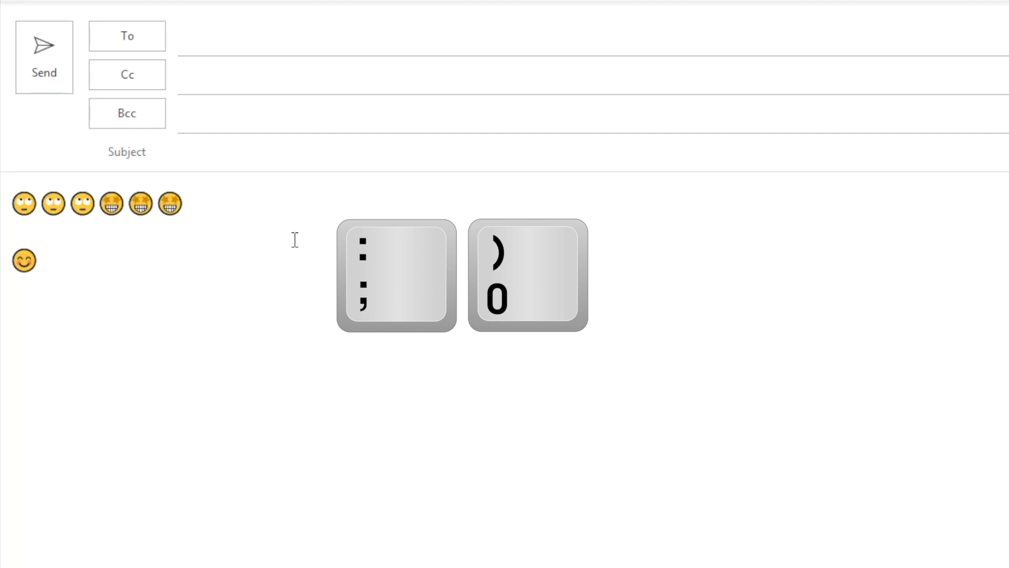
{"action": "type", "text": ":("}
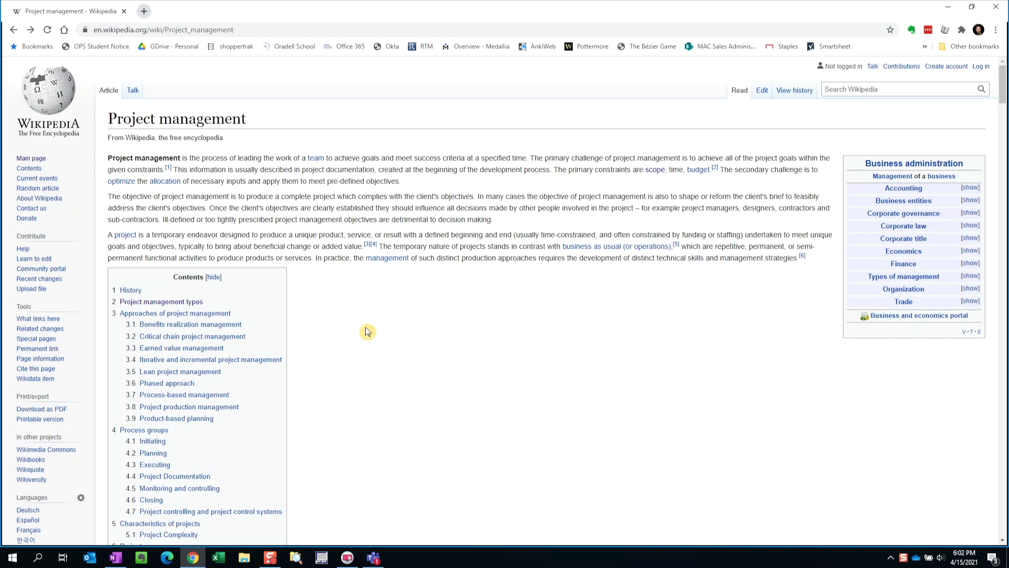
Follow the Scope link, return to Project management, then open Scope (project management) in a background tab.
{"action": "left_click", "coordinate": [651, 175]}
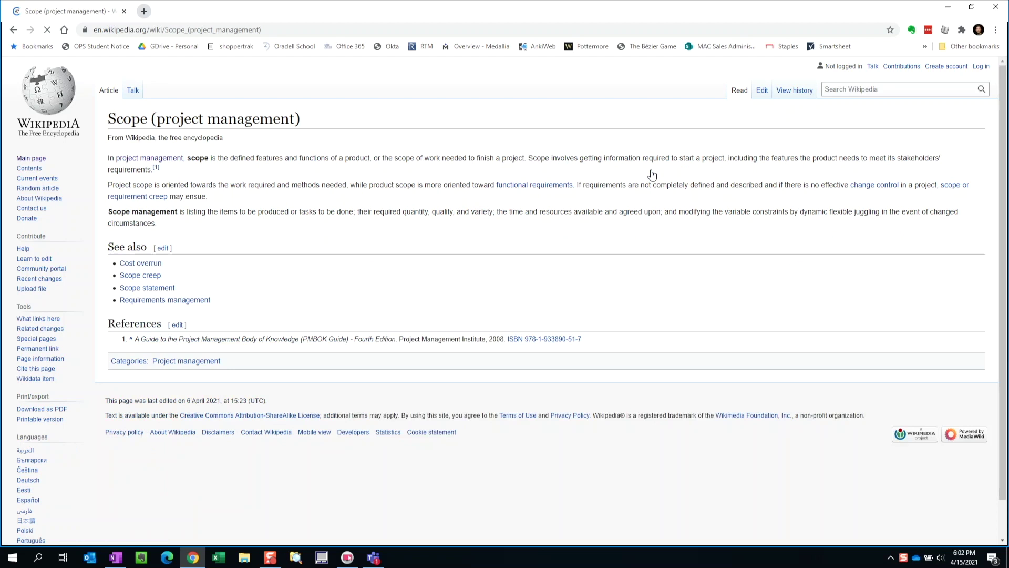
{"action": "left_click", "coordinate": [14, 30]}
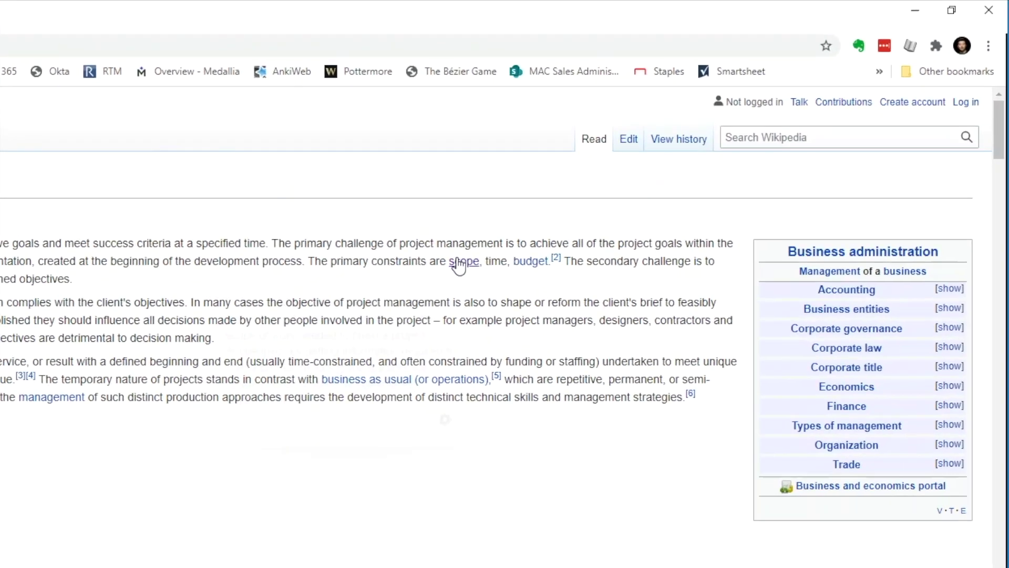
{"action": "right_click", "coordinate": [458, 265]}
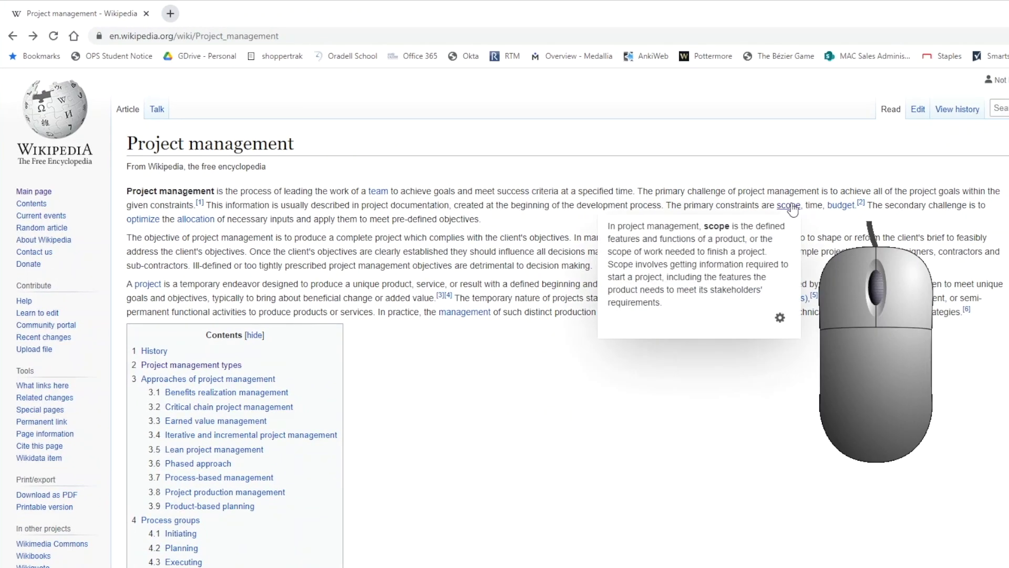
{"action": "middle_click", "coordinate": [792, 209]}
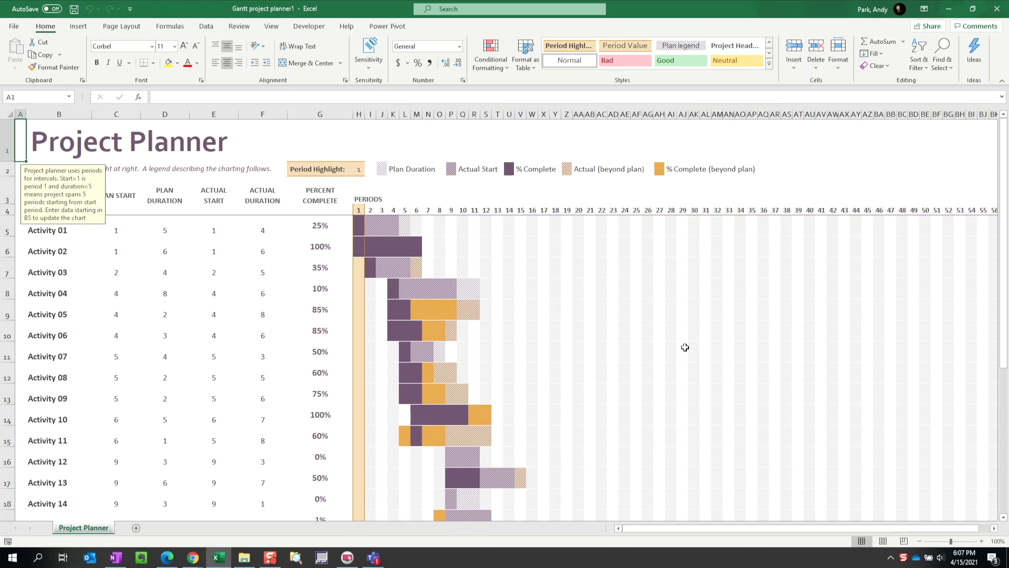
Minimize the Excel project planner, OneNote and Chrome windows one by one.
{"action": "left_click", "coordinate": [953, 15]}
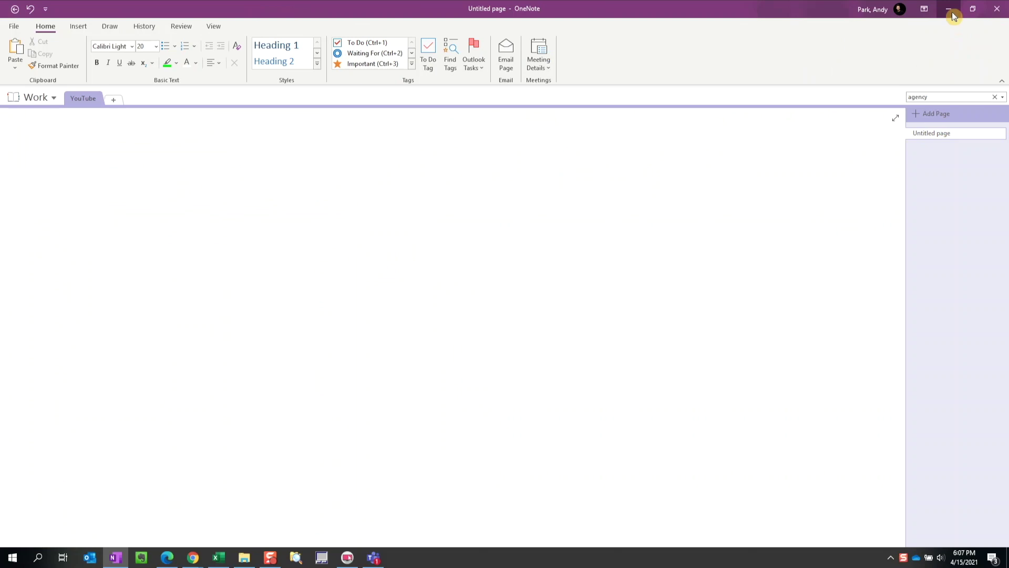
{"action": "left_click", "coordinate": [952, 11]}
{"action": "left_click", "coordinate": [947, 10]}
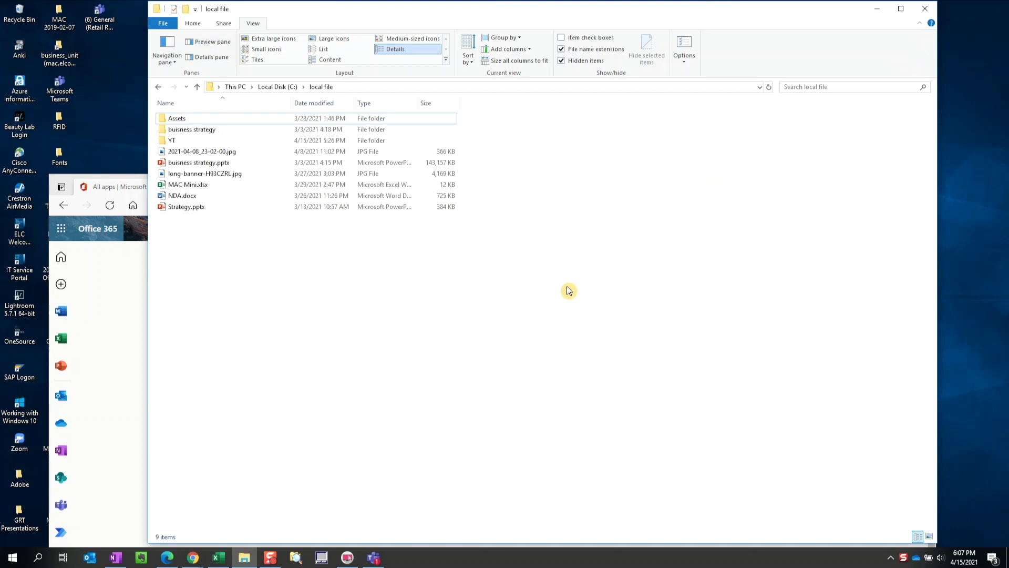
Show the desktop with Win+D and with the Show desktop corner, restoring the windows each time.
{"action": "key", "text": "super+d"}
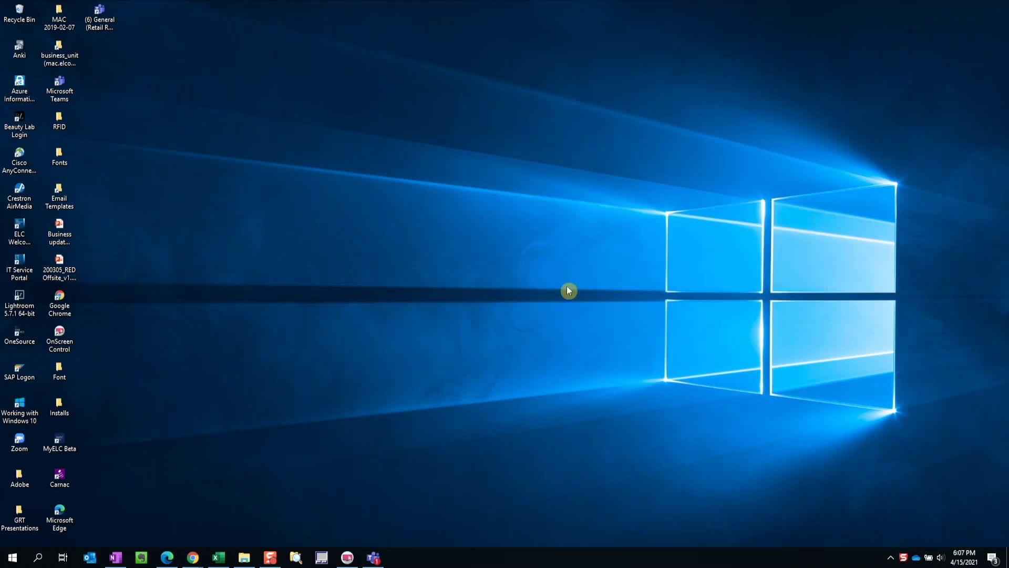
{"action": "key", "text": "super+d"}
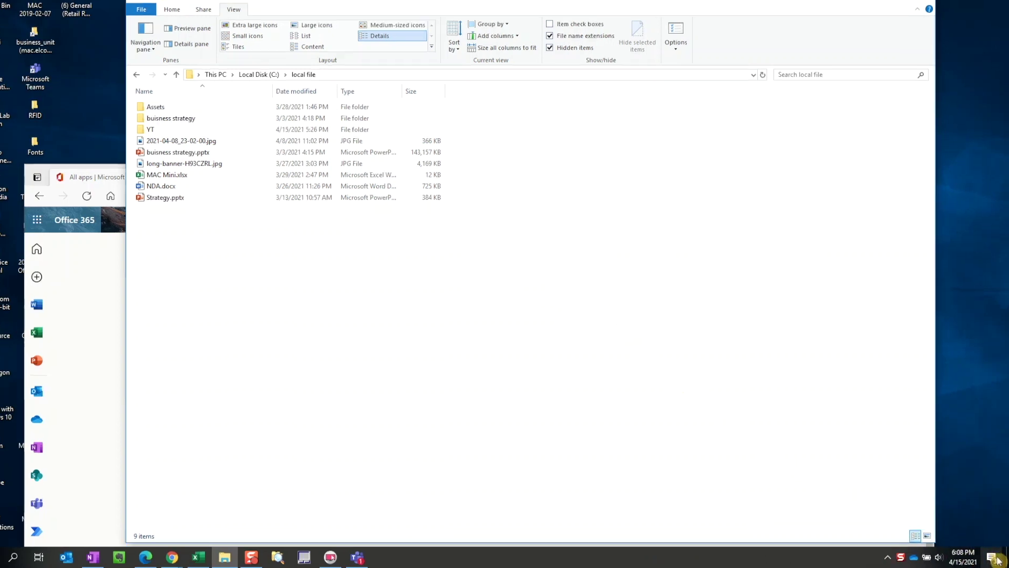
{"action": "left_click", "coordinate": [1006, 561]}
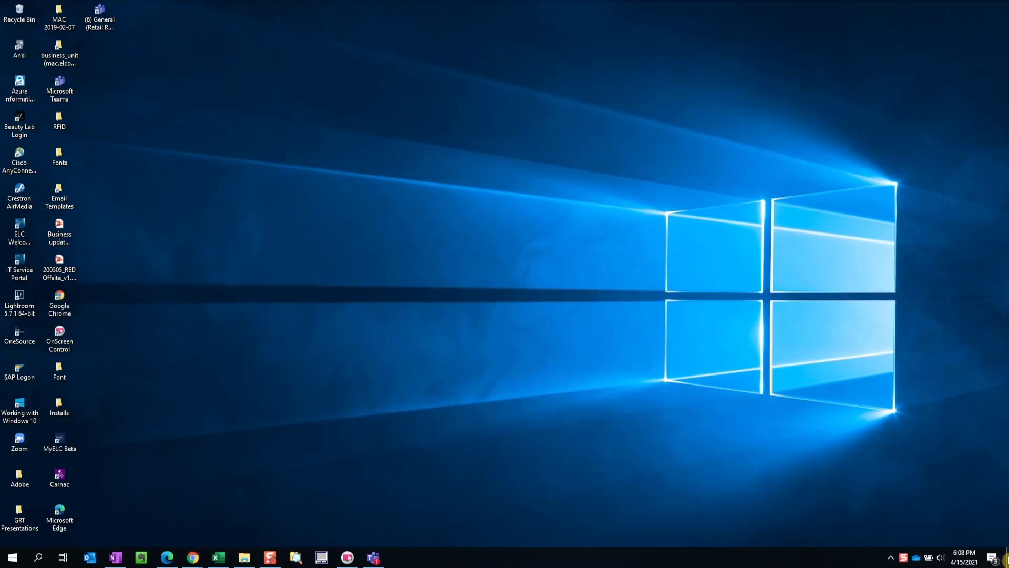
{"action": "left_click", "coordinate": [1007, 560]}
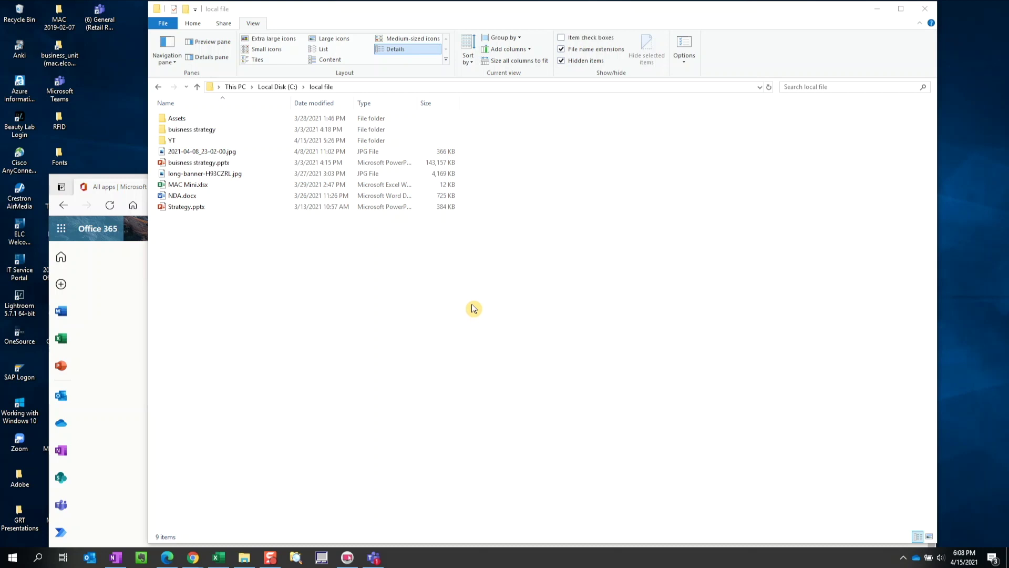
Minimize all with Win+M, restore them, then shake the Office 365 Edge window to minimize the others.
{"action": "key", "text": "super+m"}
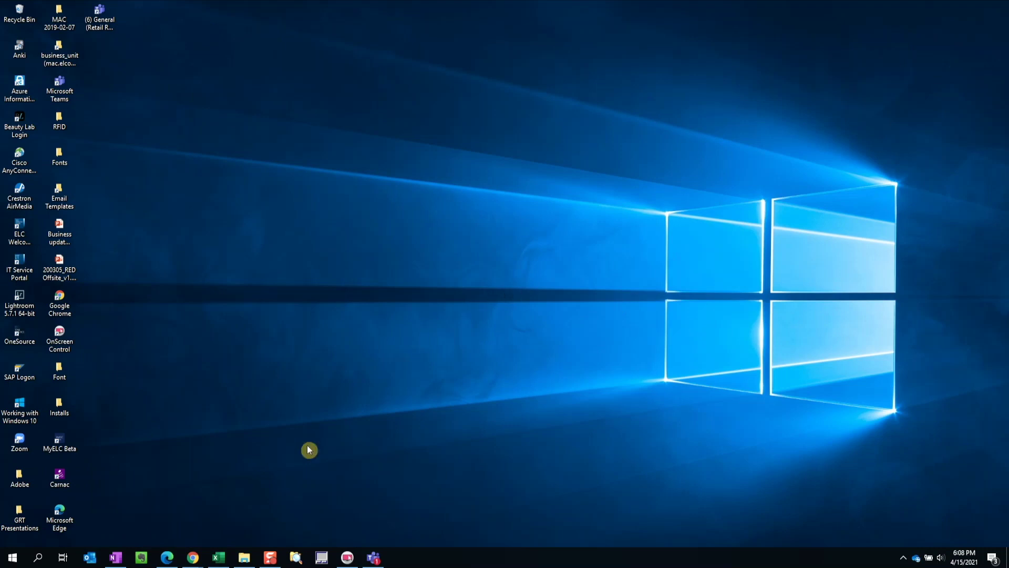
{"action": "key", "text": "super+shift+m"}
{"action": "left_click", "coordinate": [158, 561]}
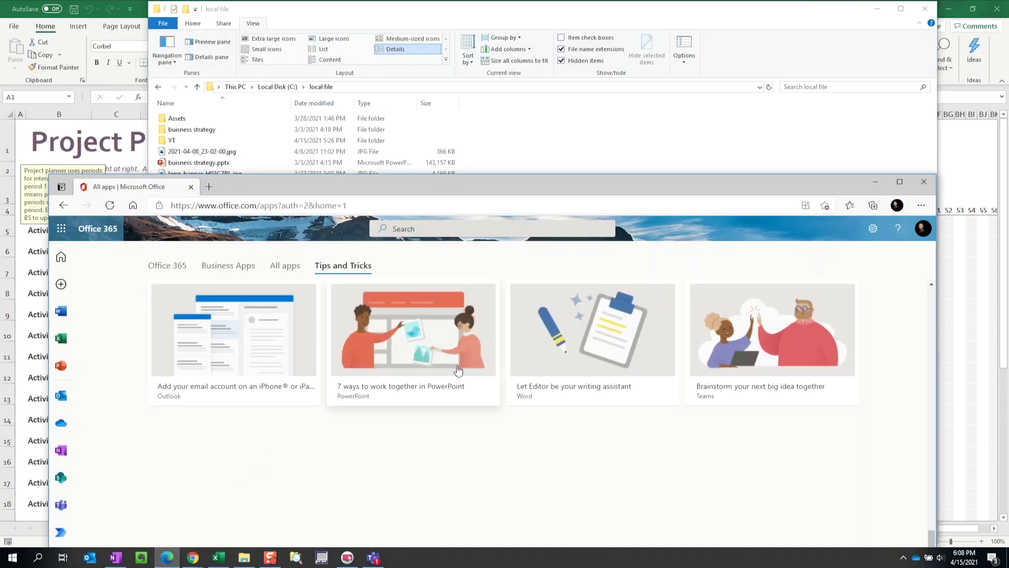
{"action": "left_click_drag", "start_coordinate": [485, 186], "coordinate": [492, 123]}
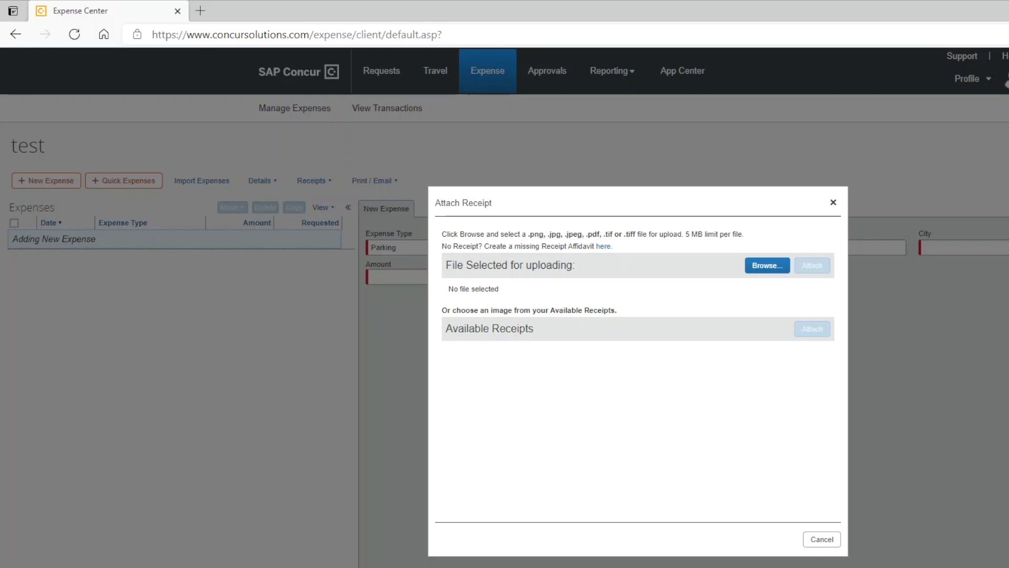
Choose Browse... in the Attach Receipt dialog to bring up the file Open dialog.
{"action": "left_click", "coordinate": [777, 267]}
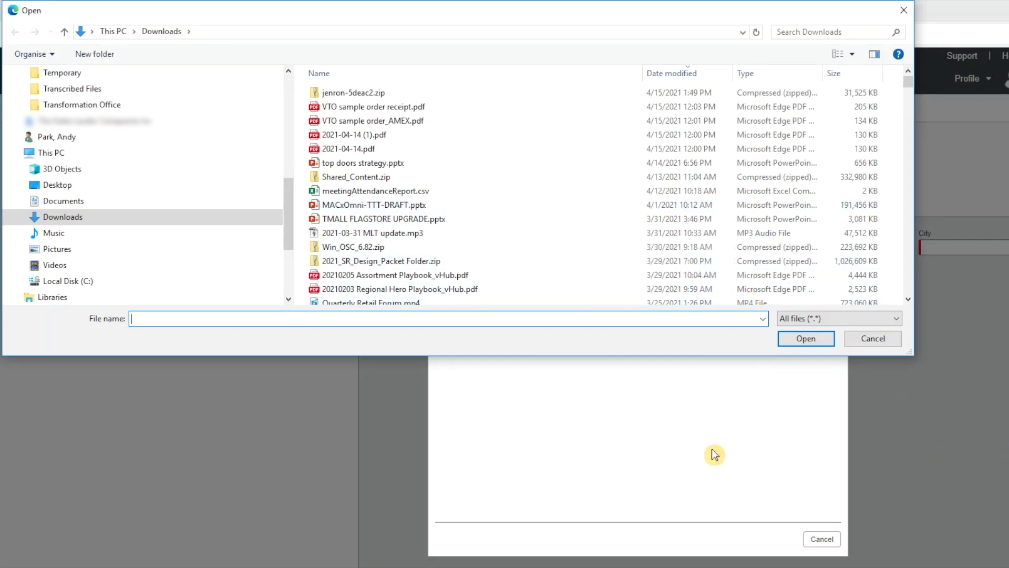
Copy receipt.jpg's full path using Copy as path in File Explorer.
{"action": "key", "text": "alt+Tab"}
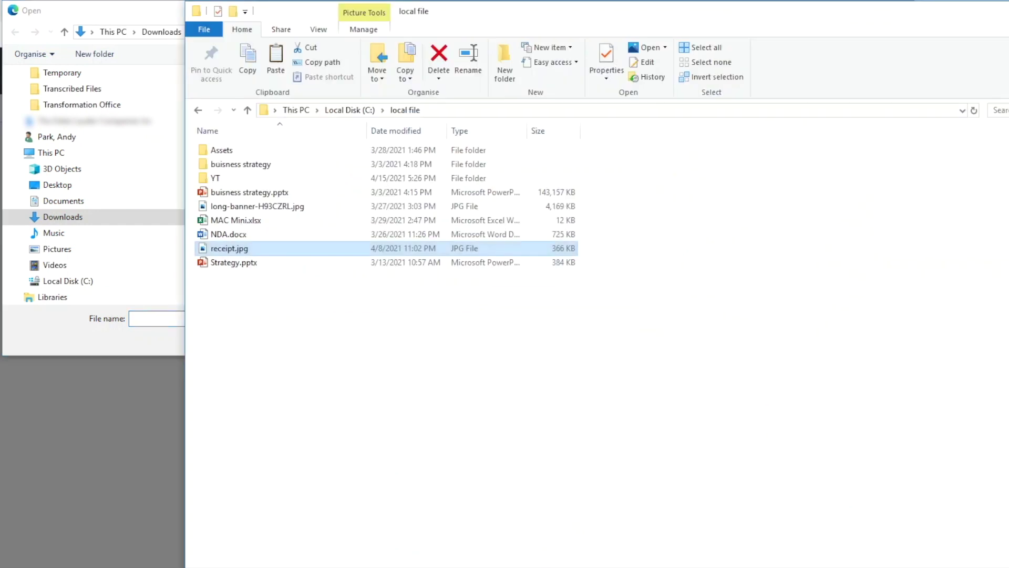
{"action": "right_click", "coordinate": [269, 251]}
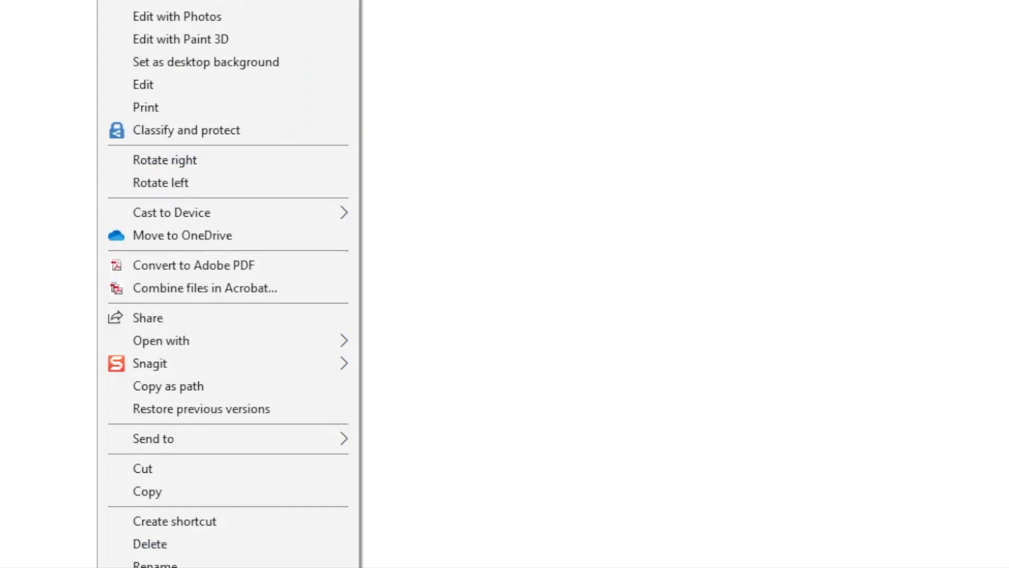
{"action": "left_click", "coordinate": [173, 386]}
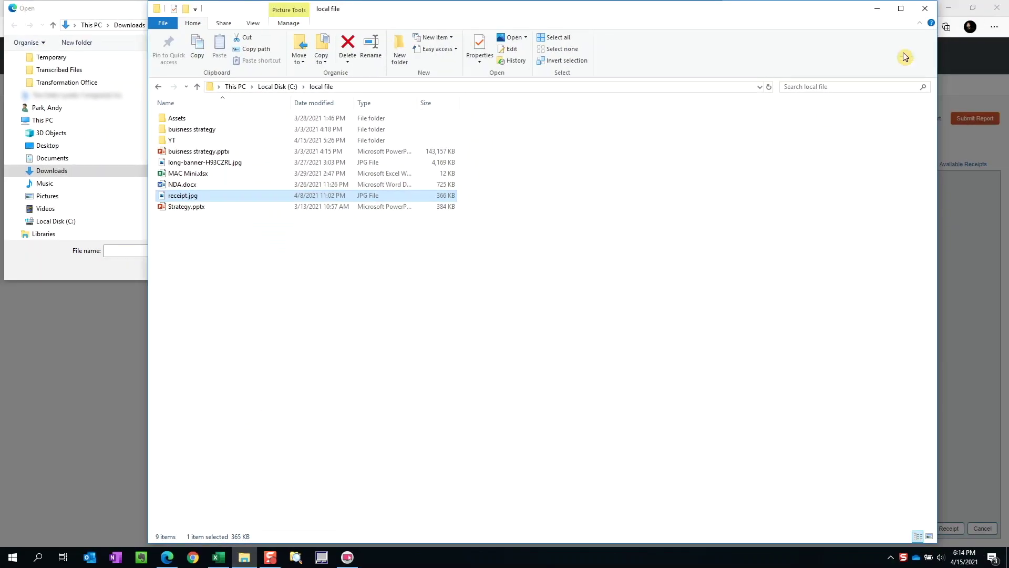
Close Explorer, paste the receipt.jpg path into the File name field, and open it.
{"action": "left_click", "coordinate": [924, 8]}
{"action": "right_click", "coordinate": [202, 254]}
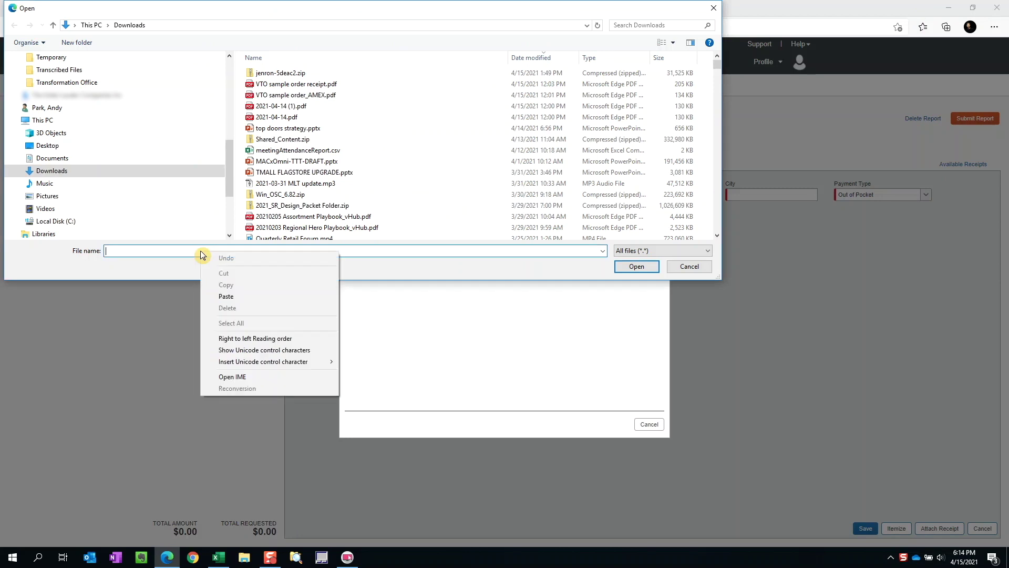
{"action": "left_click", "coordinate": [241, 295]}
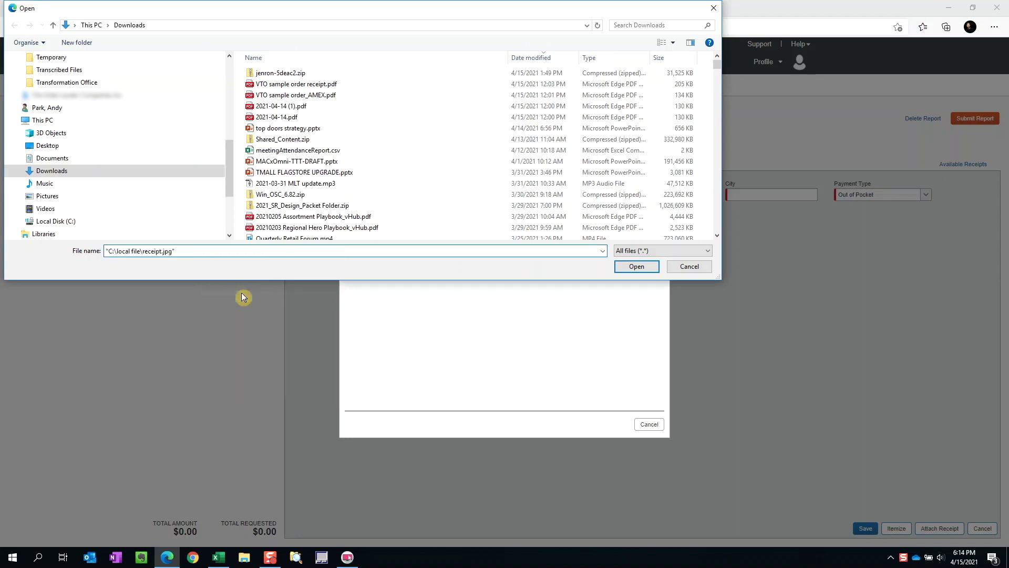
{"action": "left_click", "coordinate": [635, 267]}
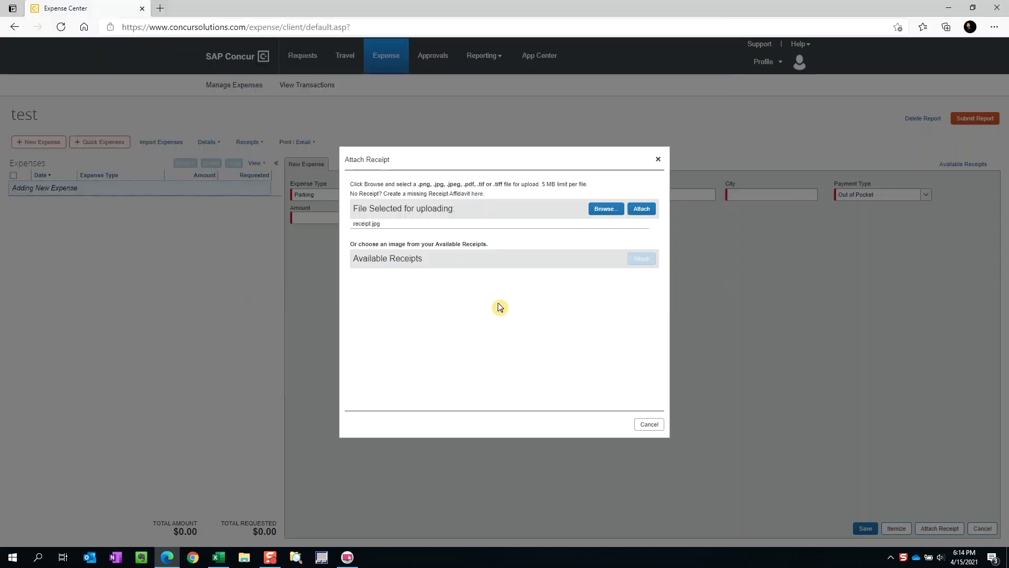